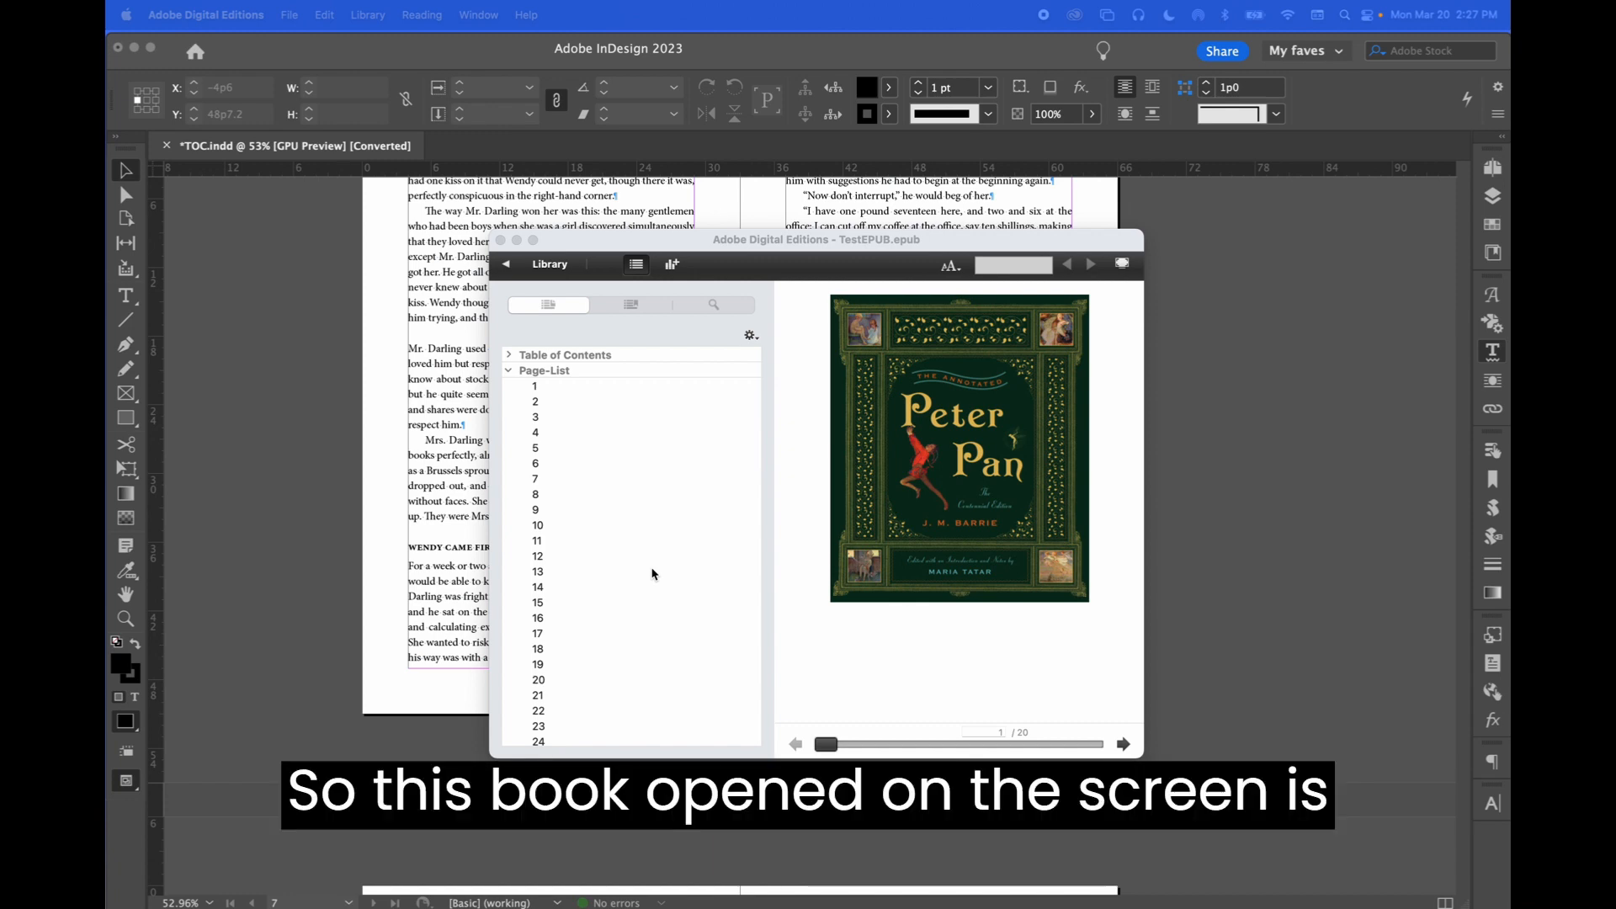
Examine the Table of Contents and Page-List entries in the e-book reader's navigation sidebar, enlarging the reader window
{"action": "left_click", "coordinate": [509, 371]}
{"action": "left_click", "coordinate": [509, 371]}
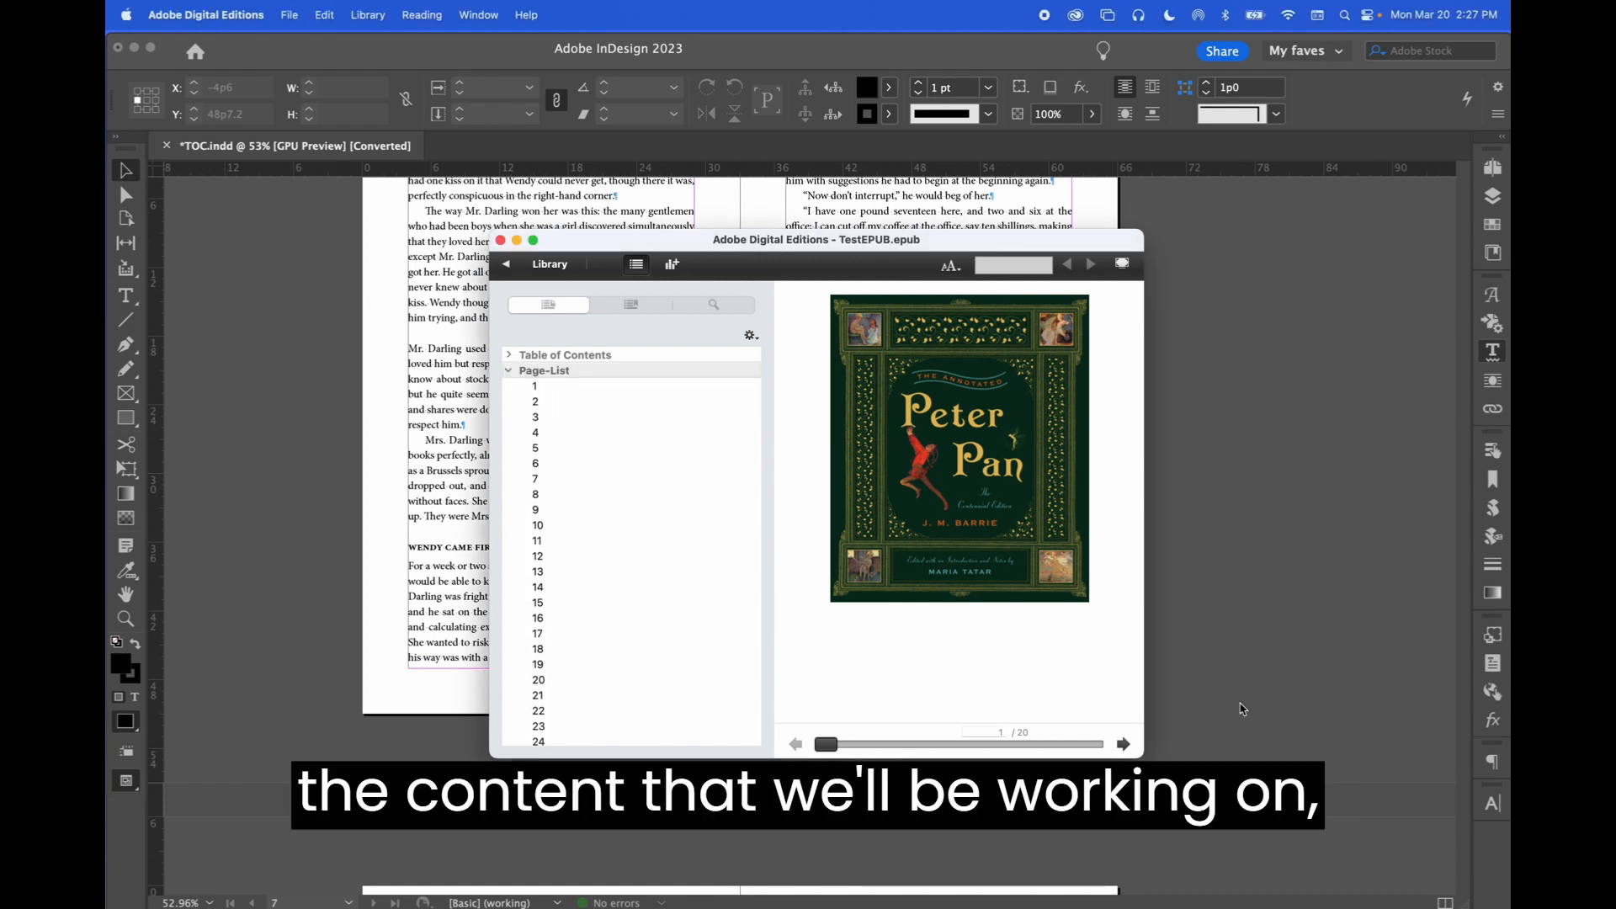
{"action": "left_click_drag", "start_coordinate": [1141, 755], "coordinate": [1260, 856]}
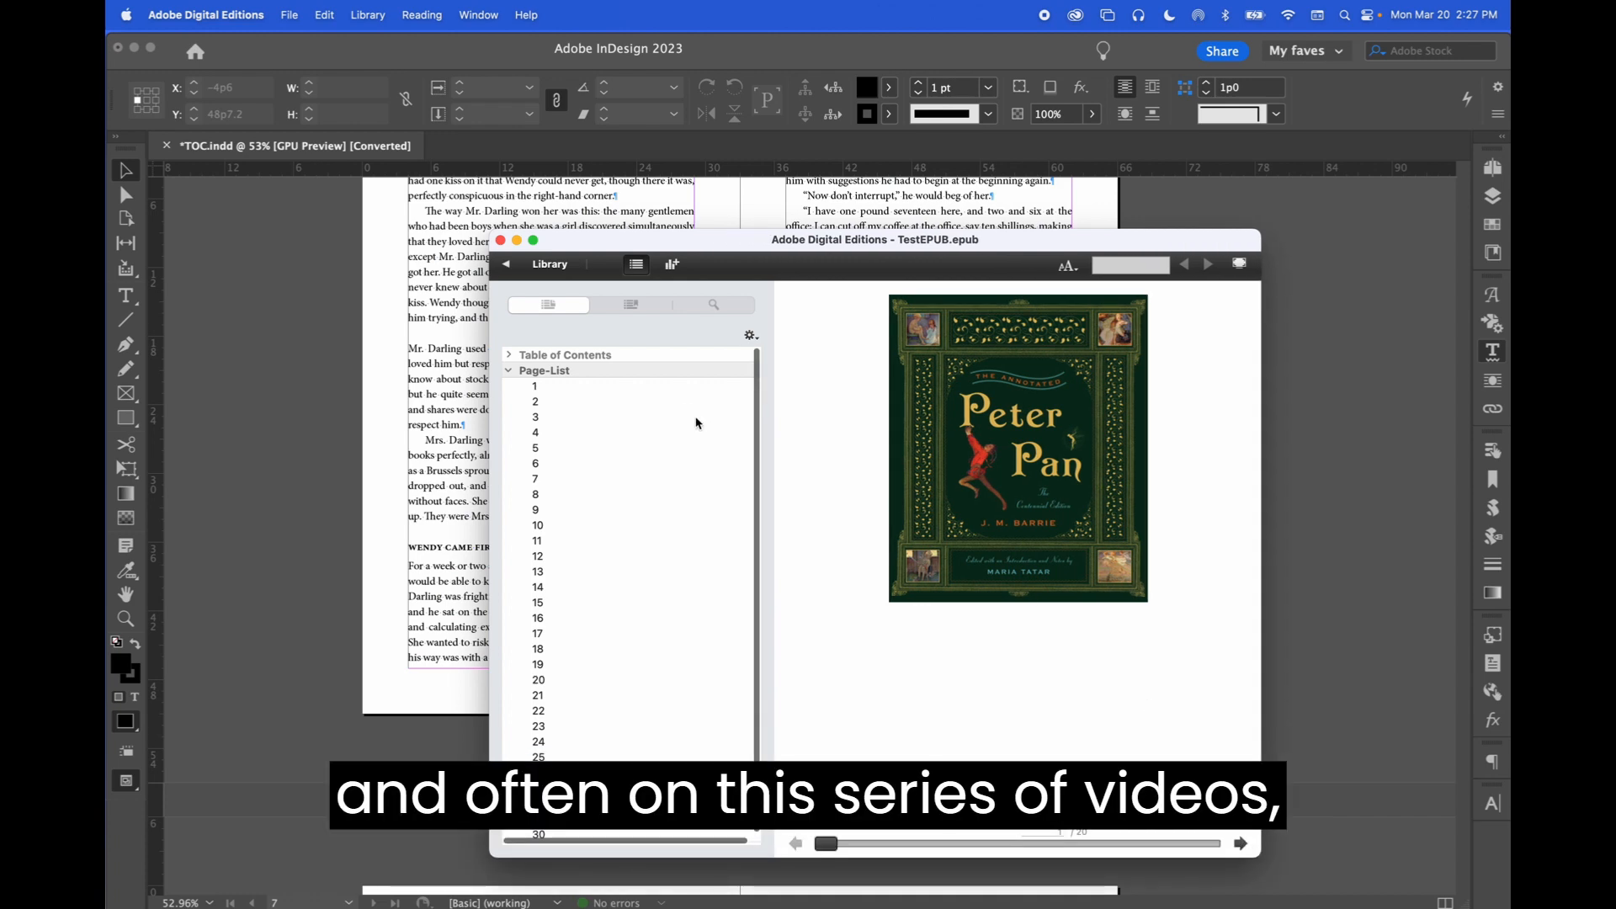
{"action": "left_click", "coordinate": [510, 367]}
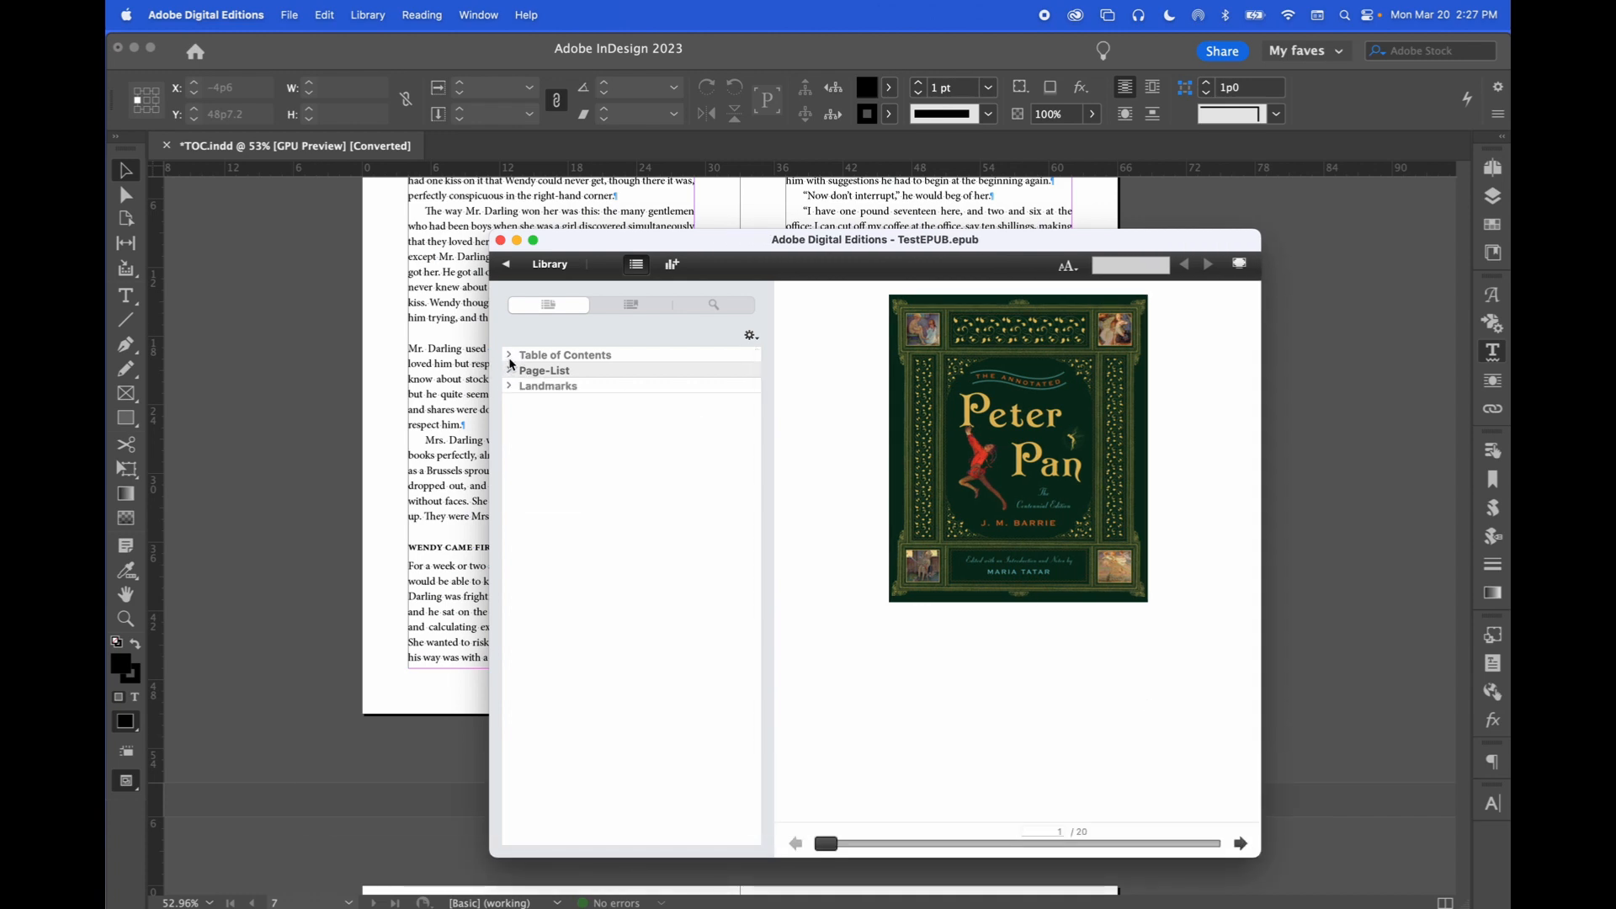
{"action": "left_click", "coordinate": [509, 356]}
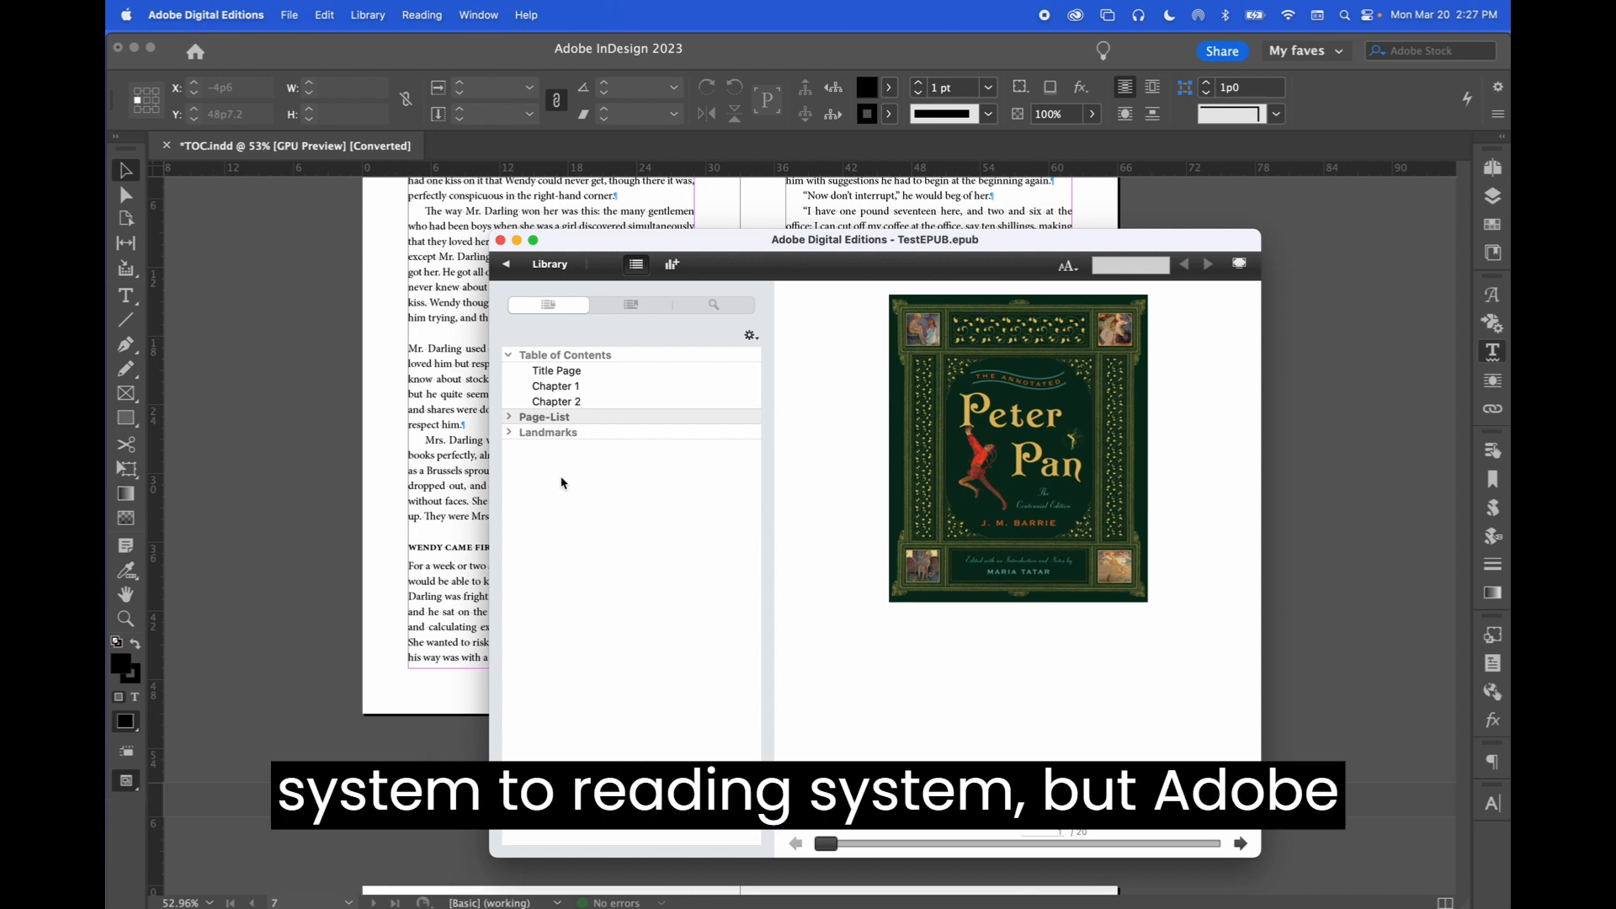
{"action": "left_click", "coordinate": [509, 418]}
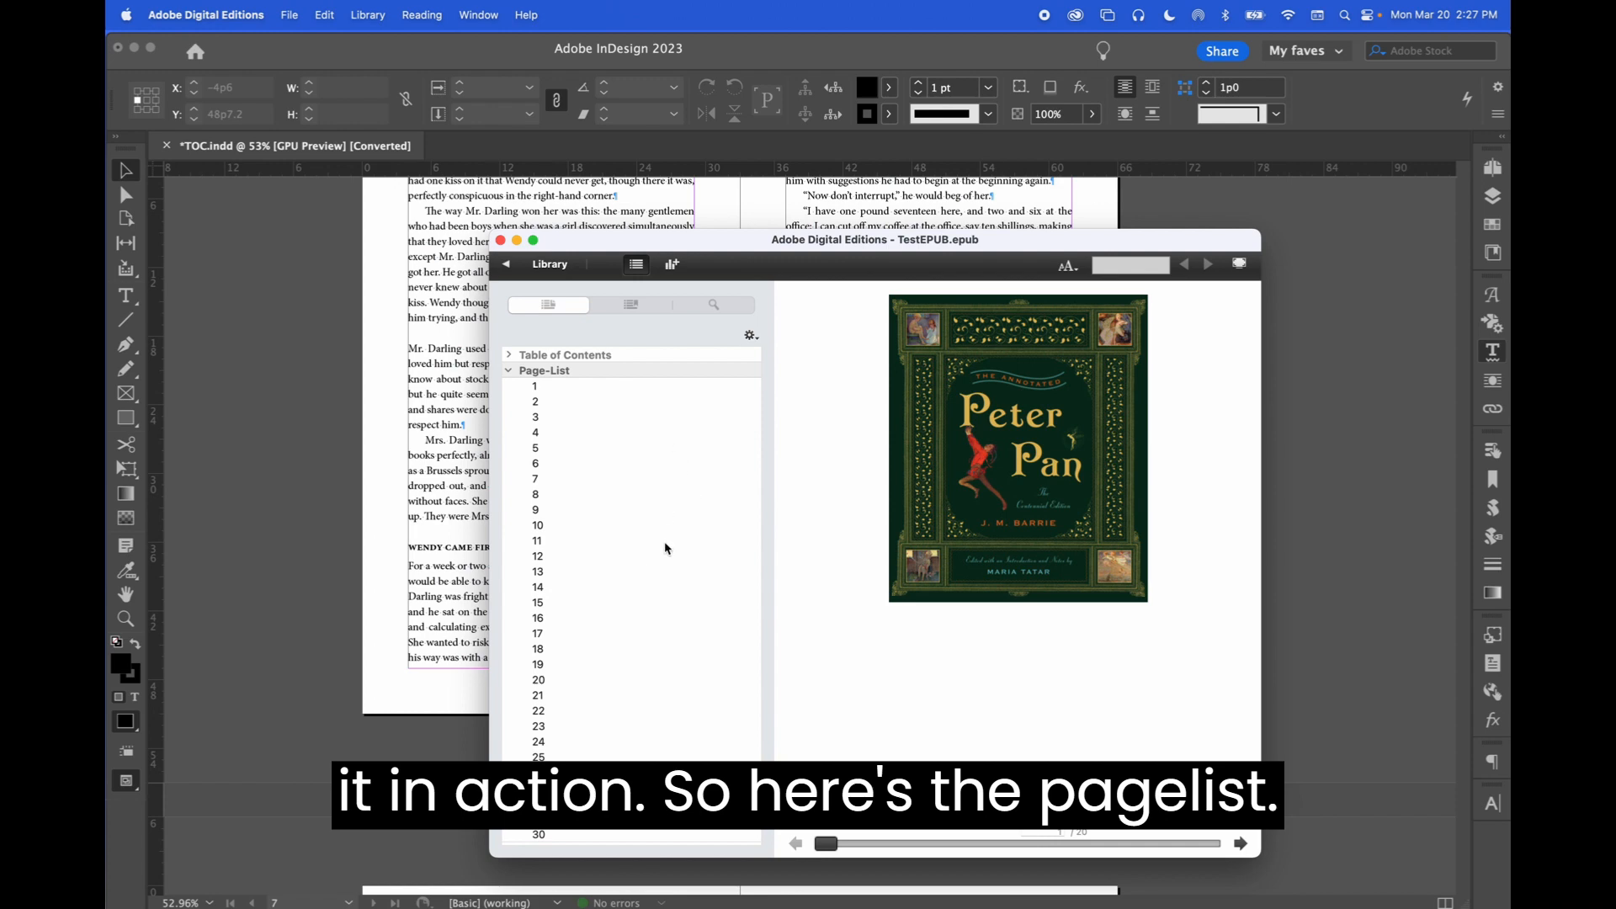
{"action": "scroll", "coordinate": [662, 551], "scroll_direction": "down", "scroll_amount": 1}
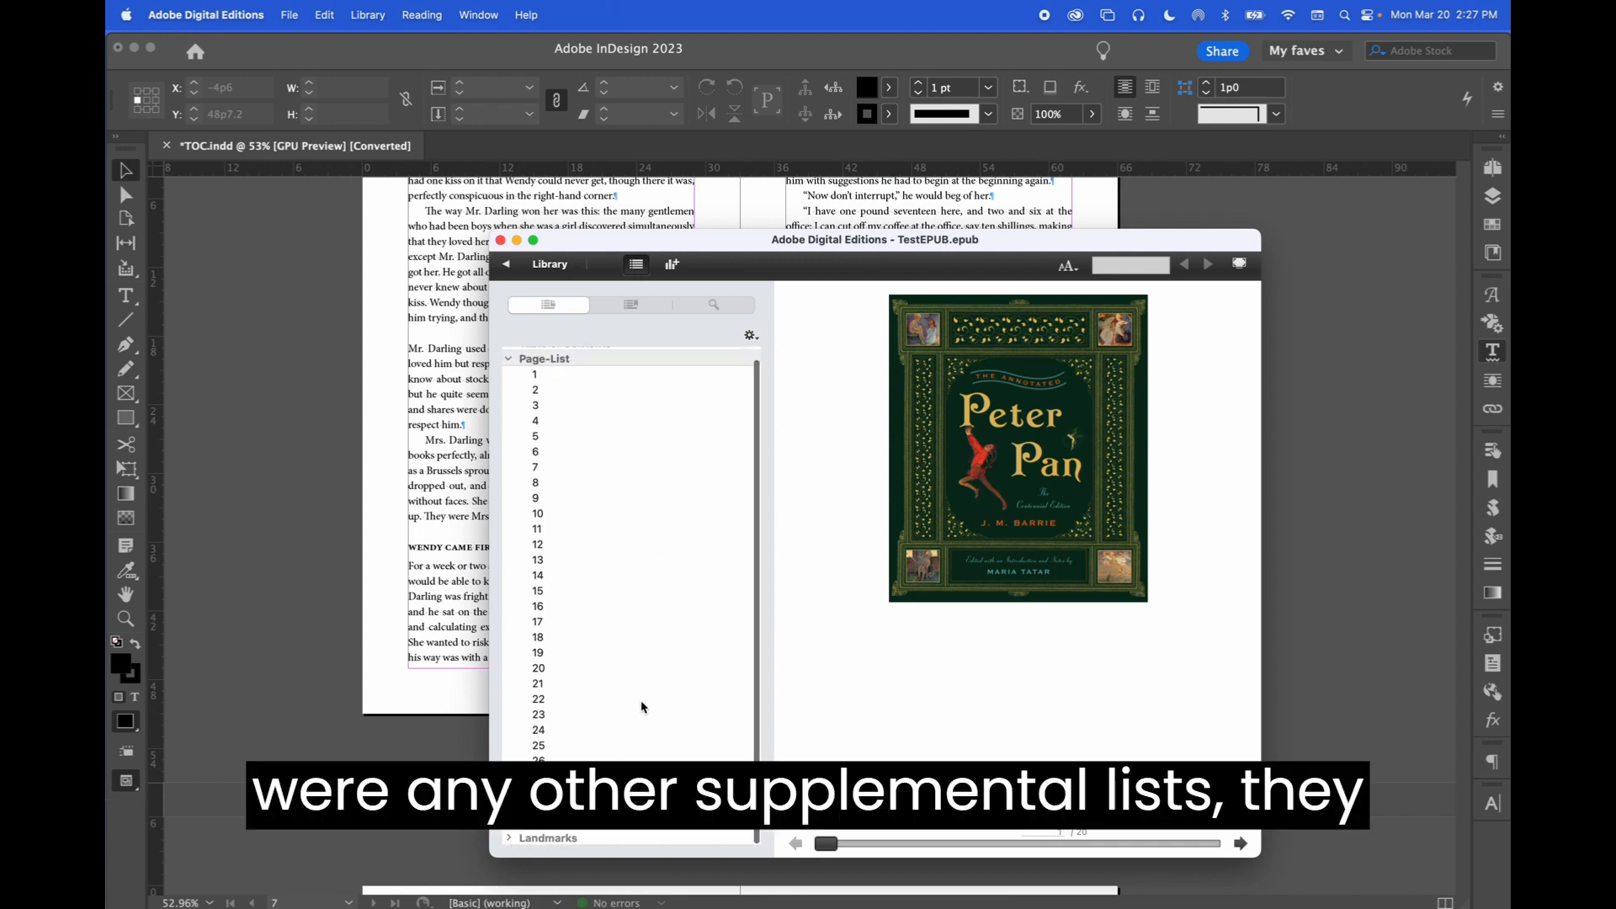
{"action": "scroll", "coordinate": [645, 711], "scroll_direction": "up", "scroll_amount": 1}
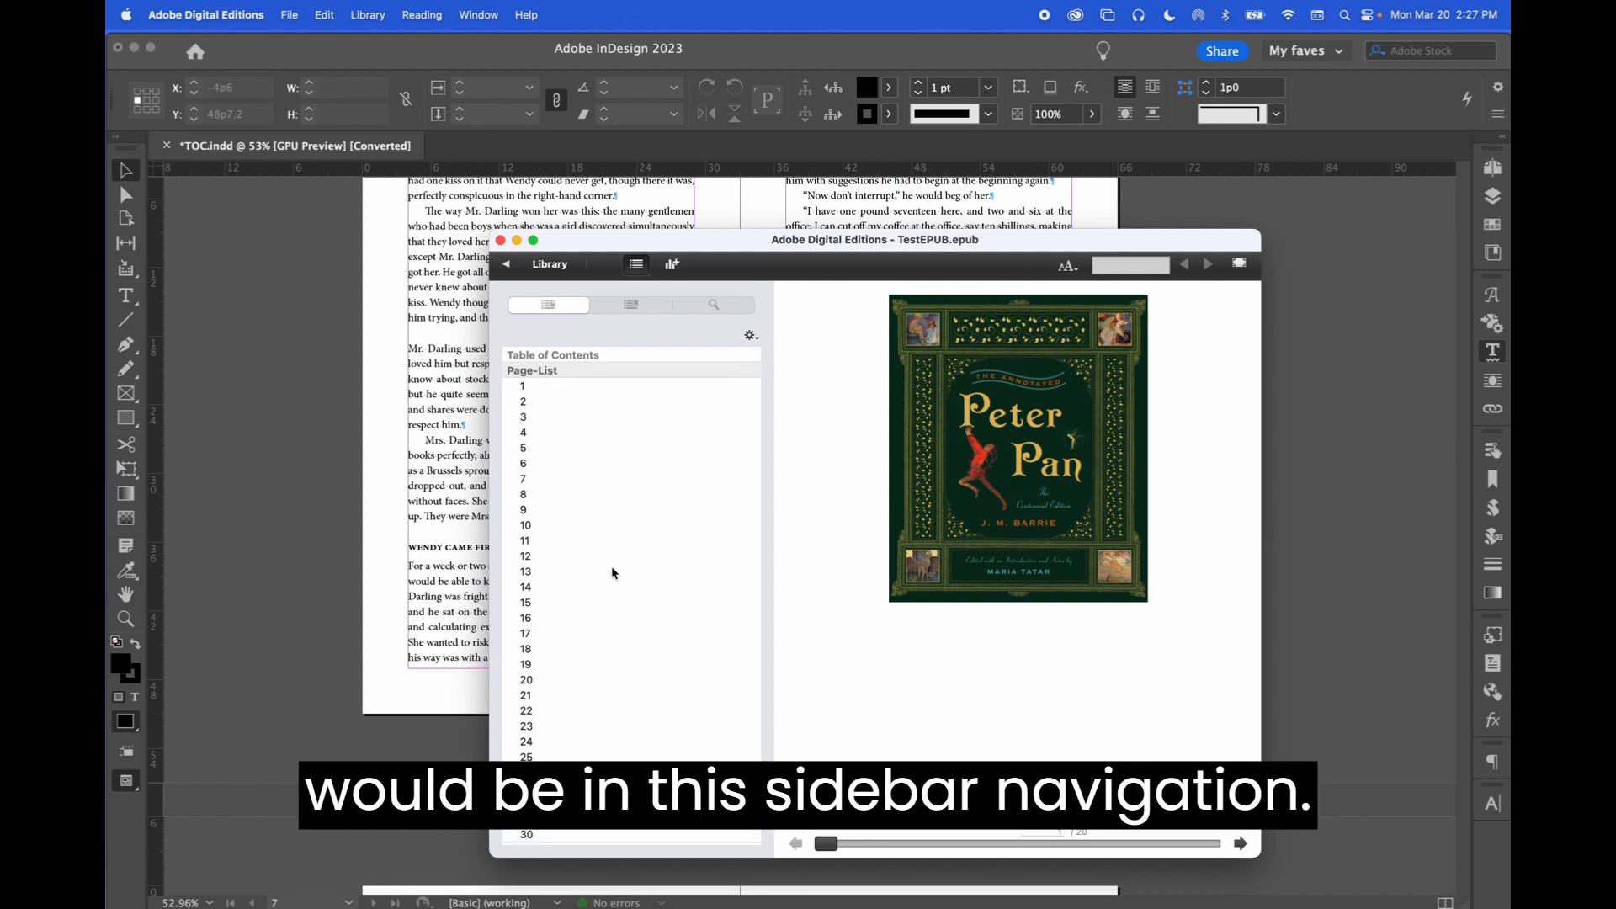
{"action": "scroll", "coordinate": [611, 565], "scroll_direction": "left", "scroll_amount": 2}
{"action": "scroll", "coordinate": [552, 423], "scroll_direction": "down", "scroll_amount": 1}
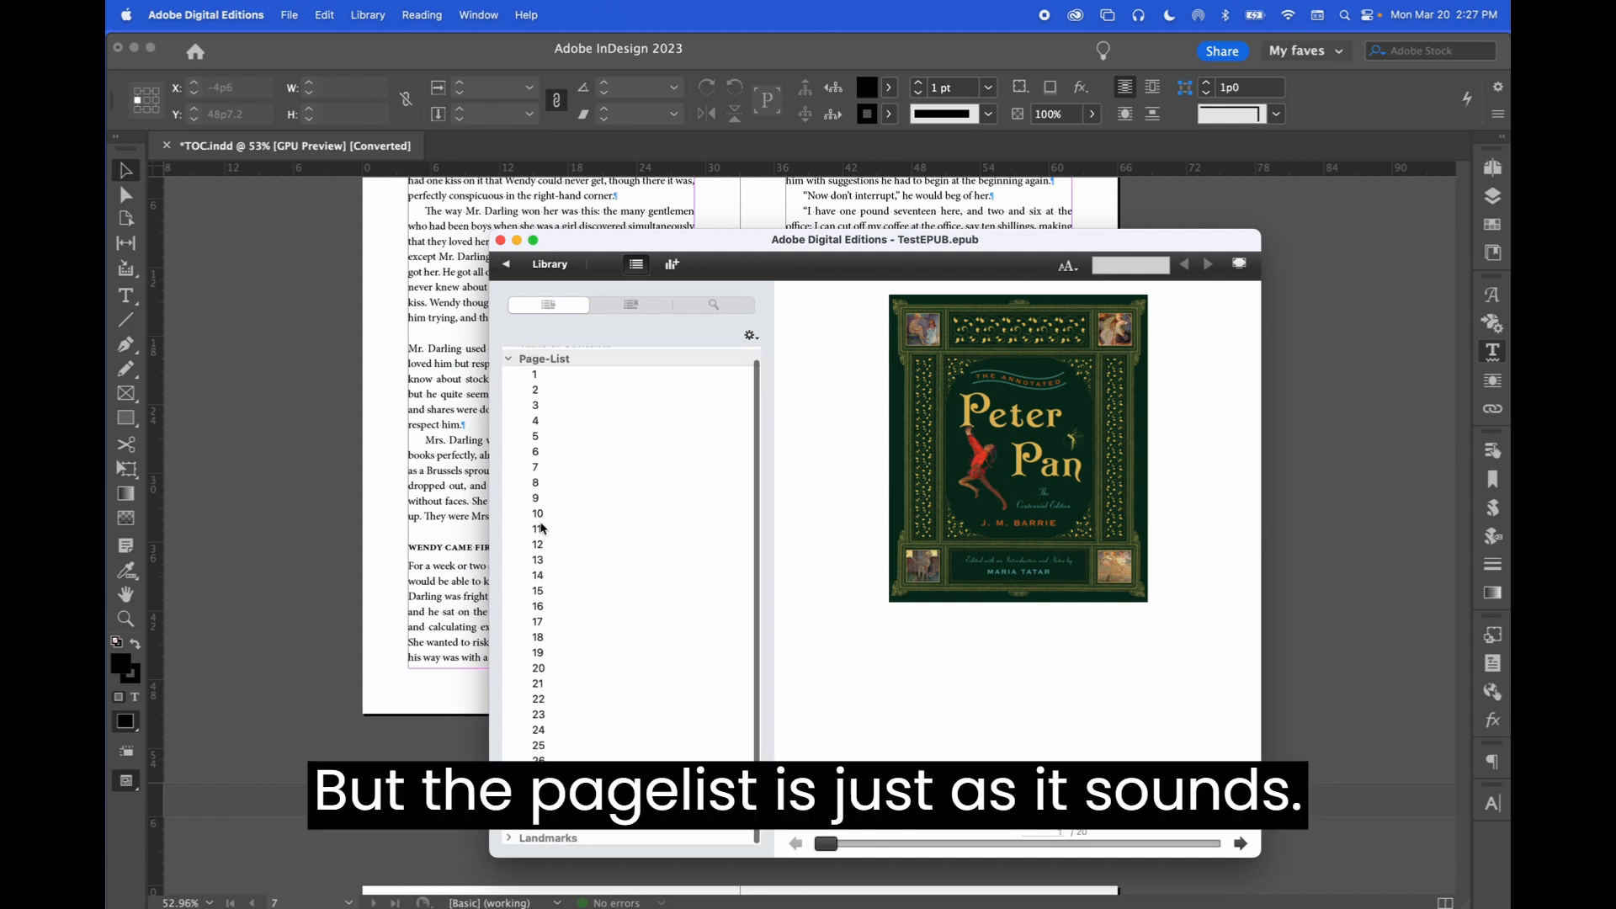
Jump to several pages through the Page-List entries to preview where each one lands in the e-book
{"action": "left_click", "coordinate": [538, 467]}
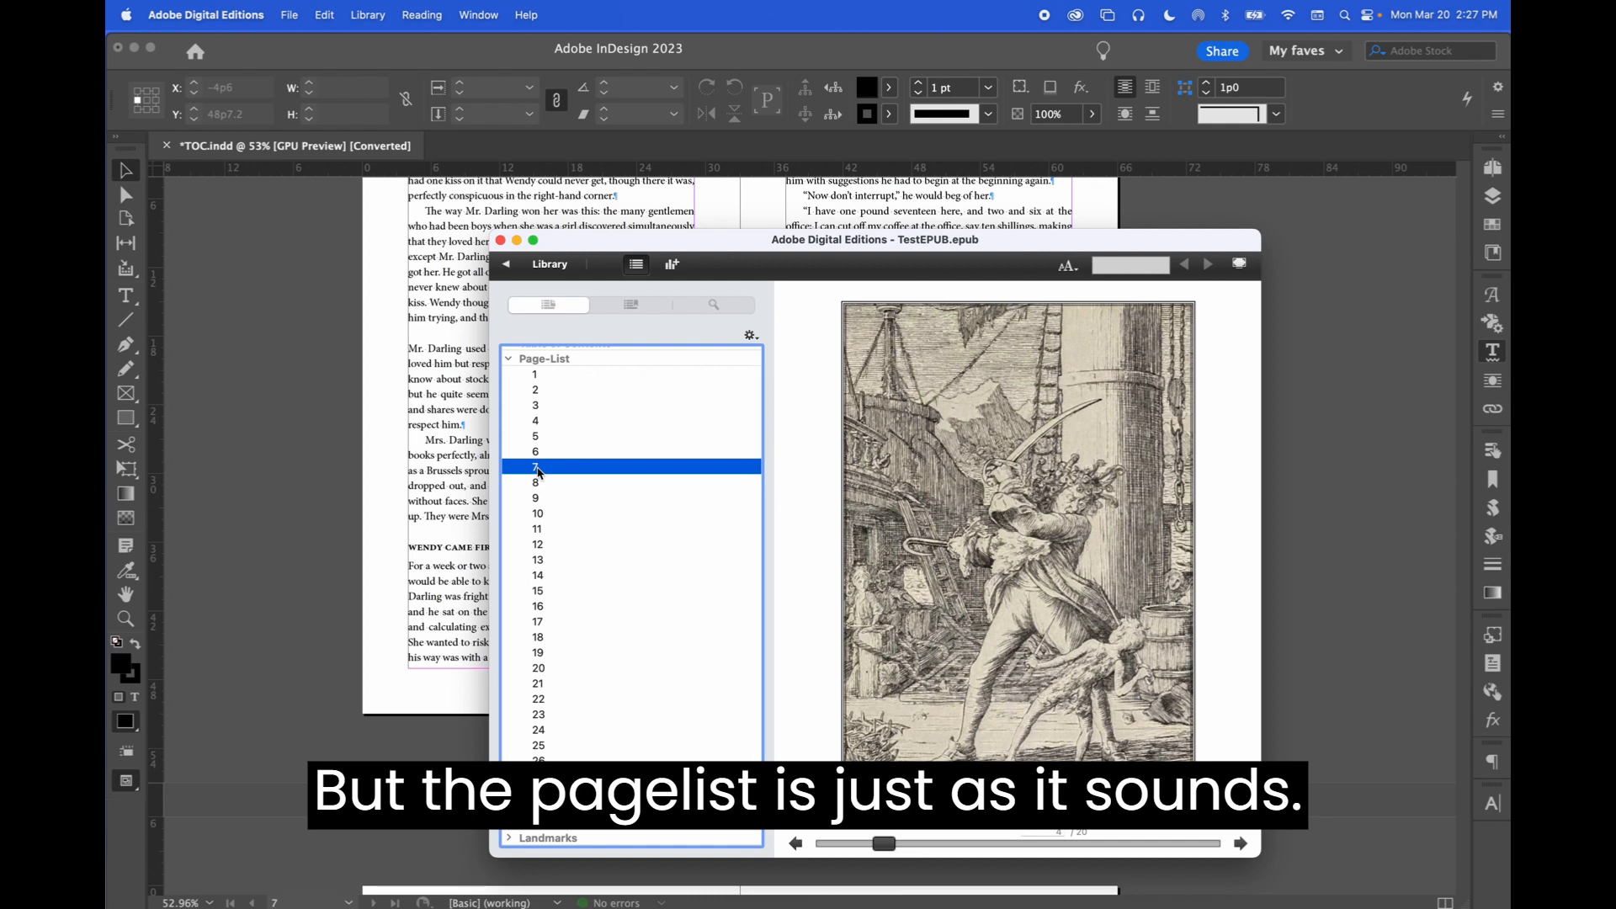
{"action": "left_click", "coordinate": [539, 485]}
{"action": "left_click", "coordinate": [537, 498]}
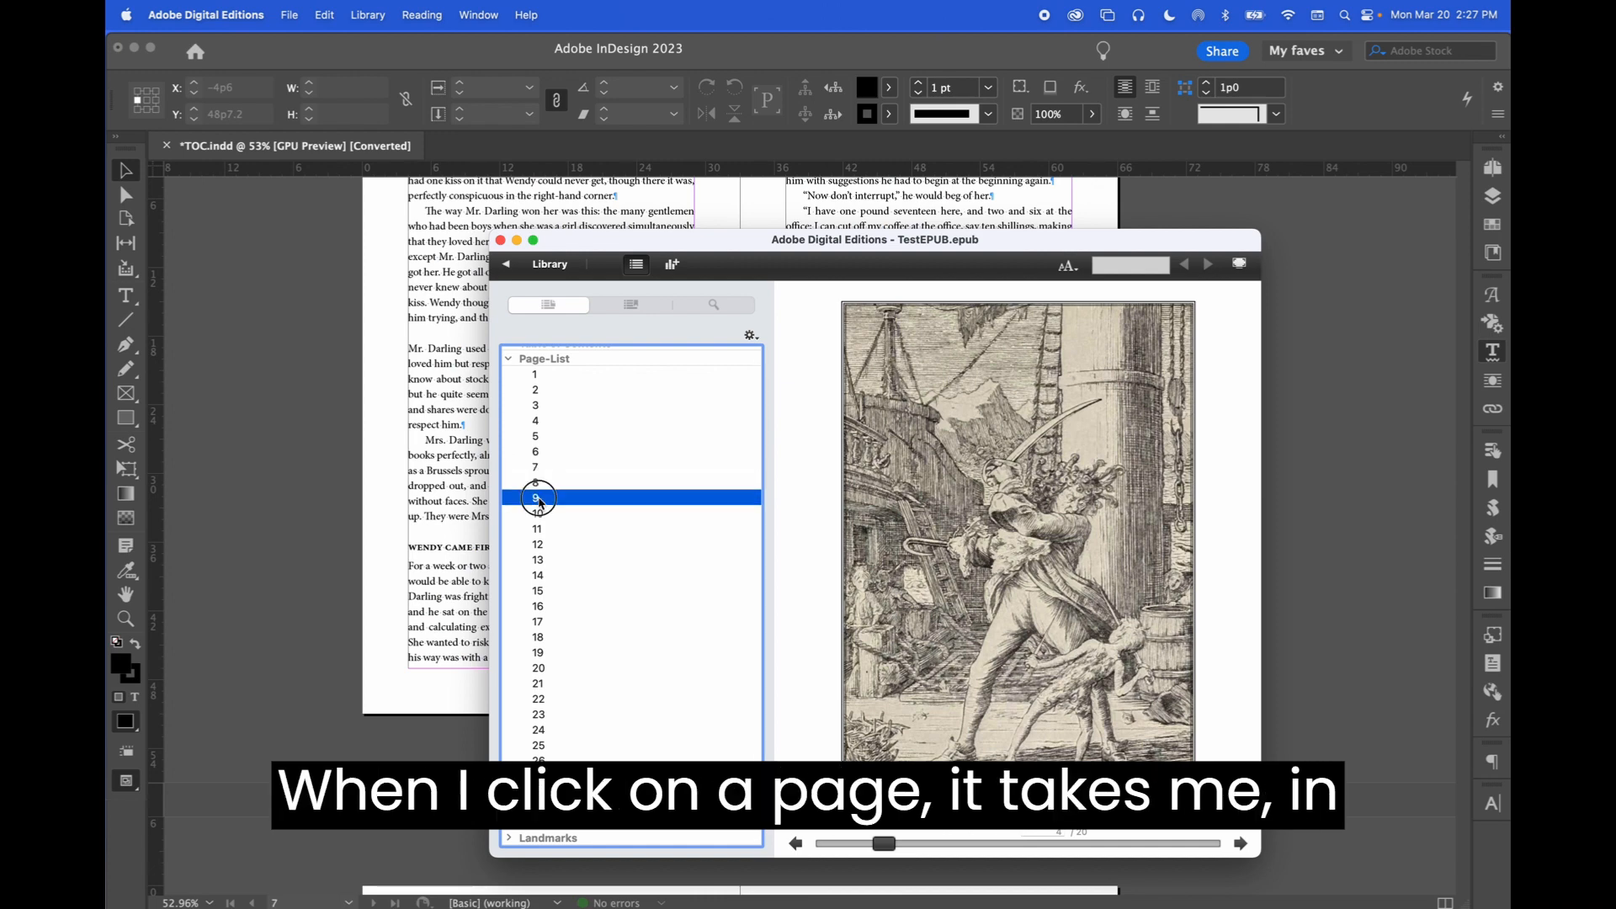
{"action": "left_click", "coordinate": [548, 484]}
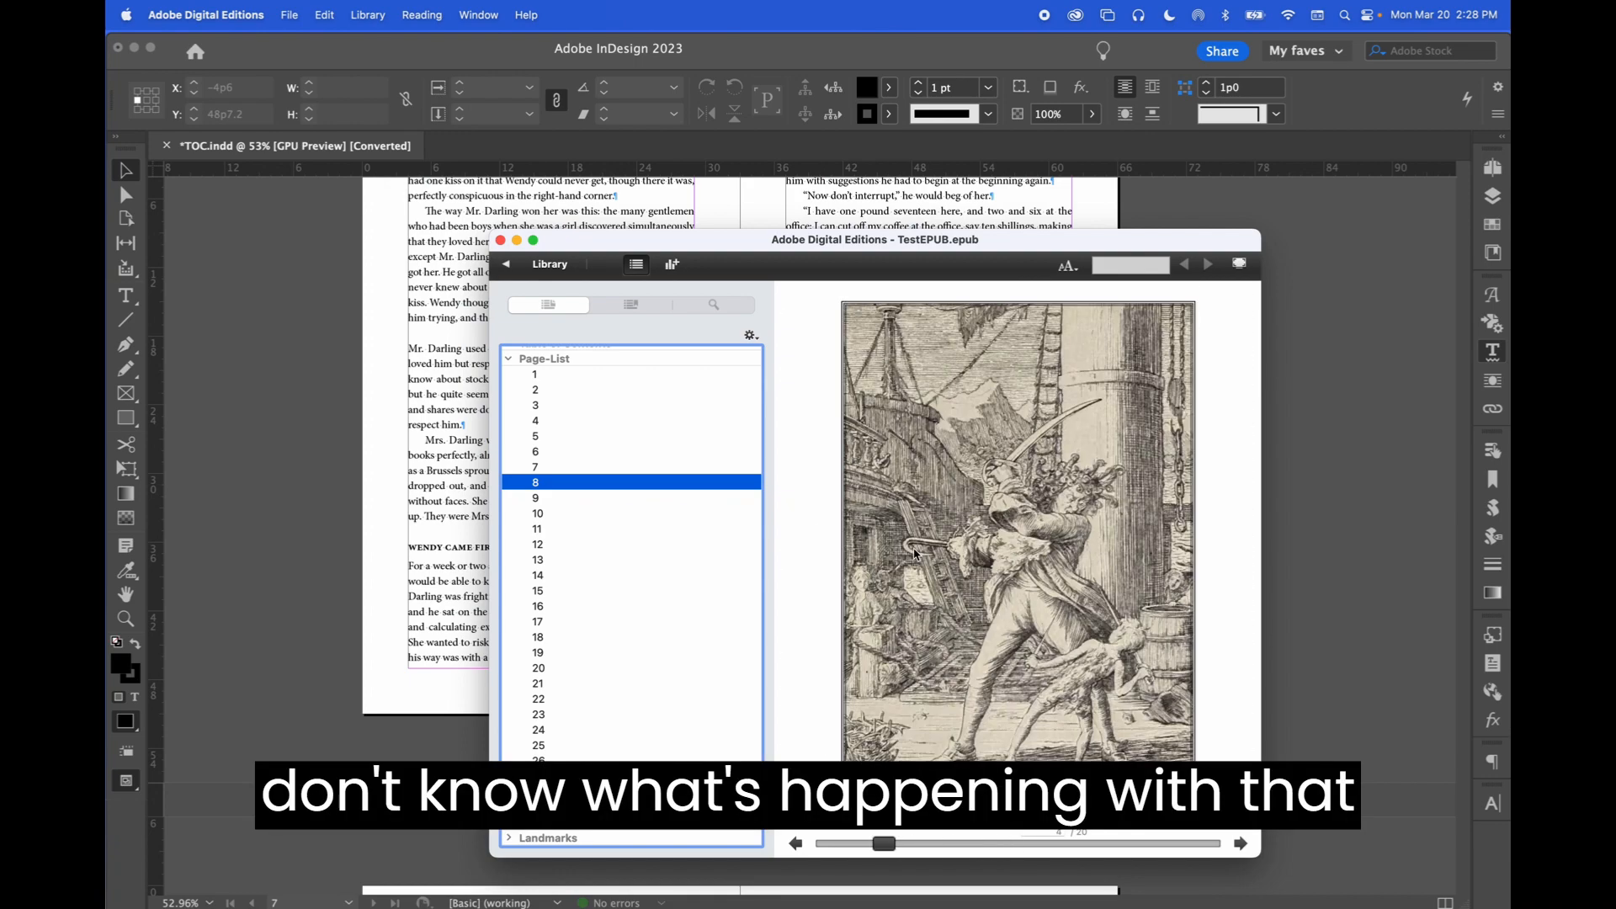
{"action": "left_click", "coordinate": [537, 457]}
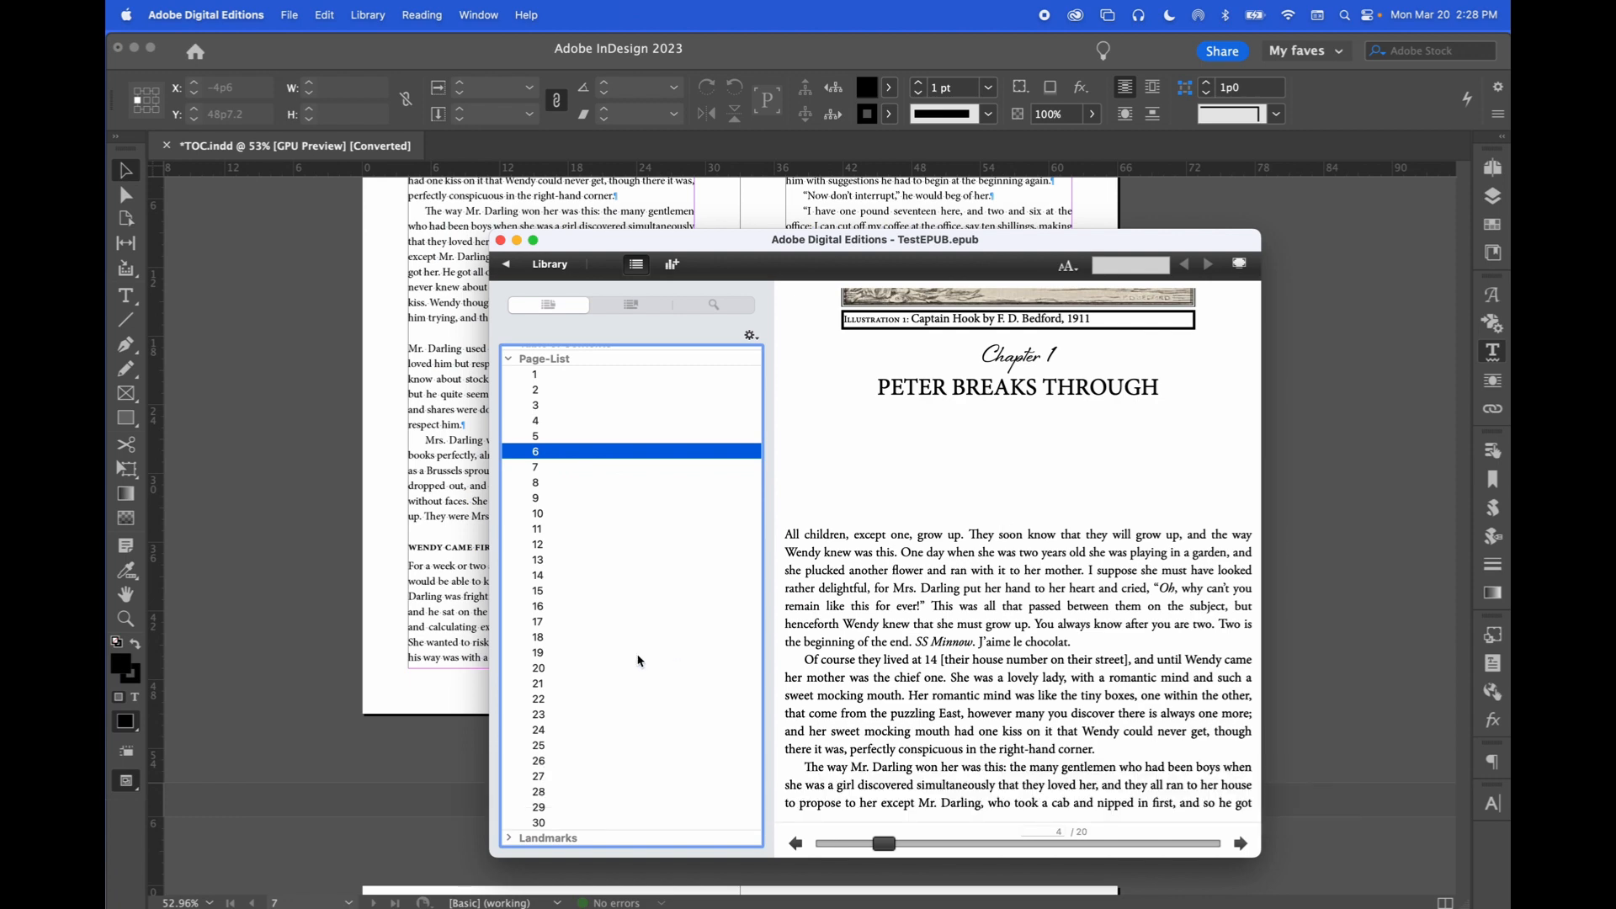
{"action": "left_click", "coordinate": [539, 640]}
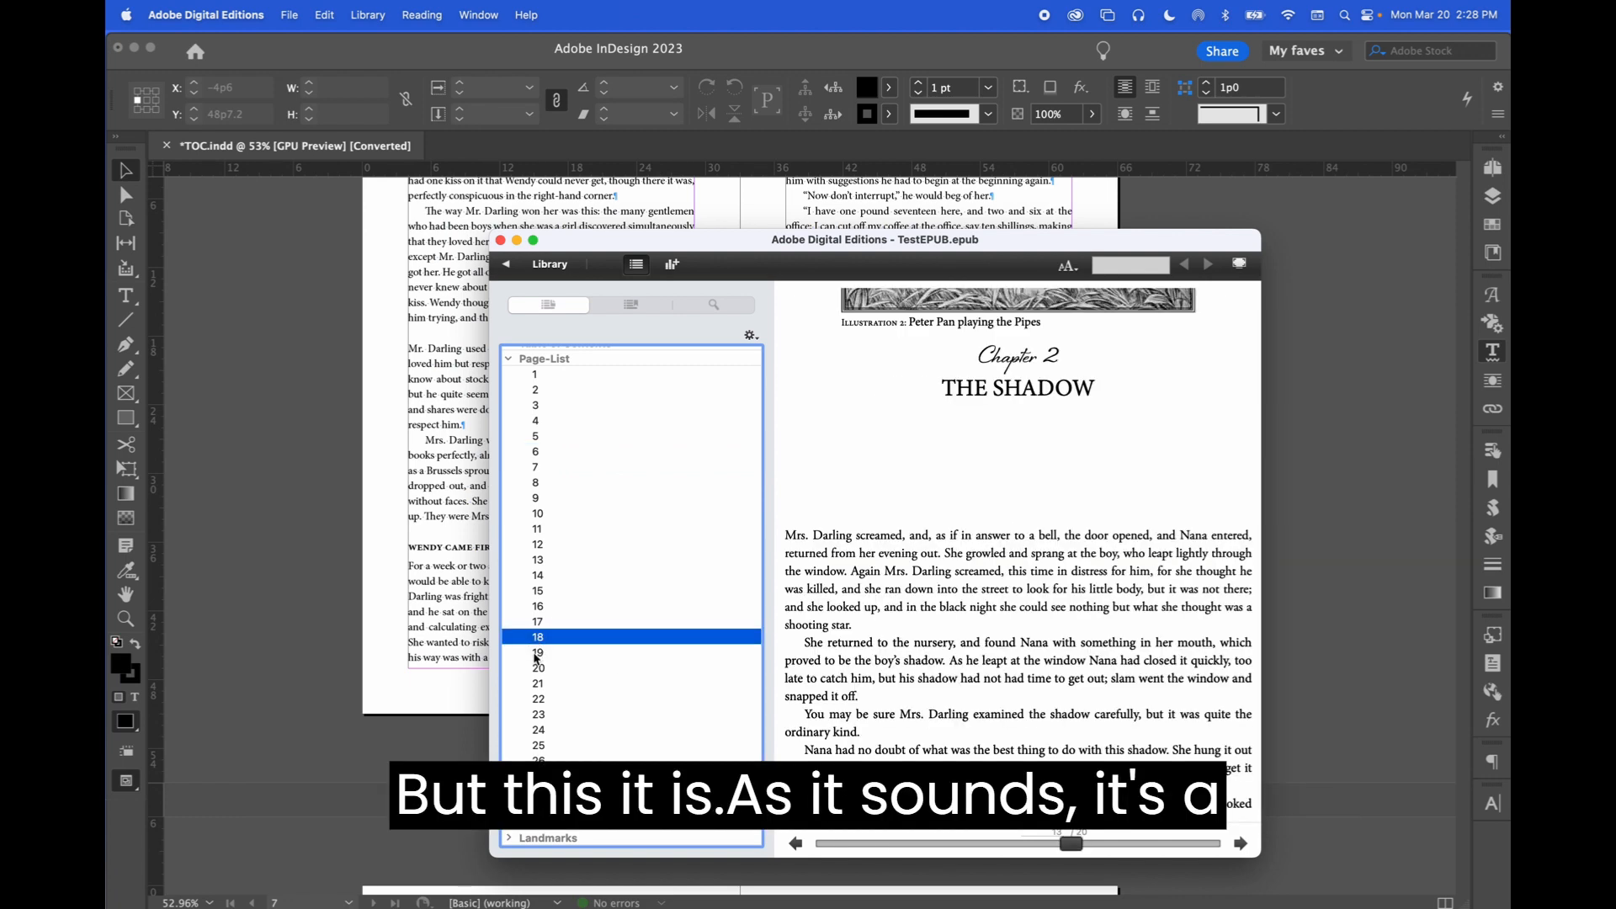
{"action": "left_click", "coordinate": [539, 653]}
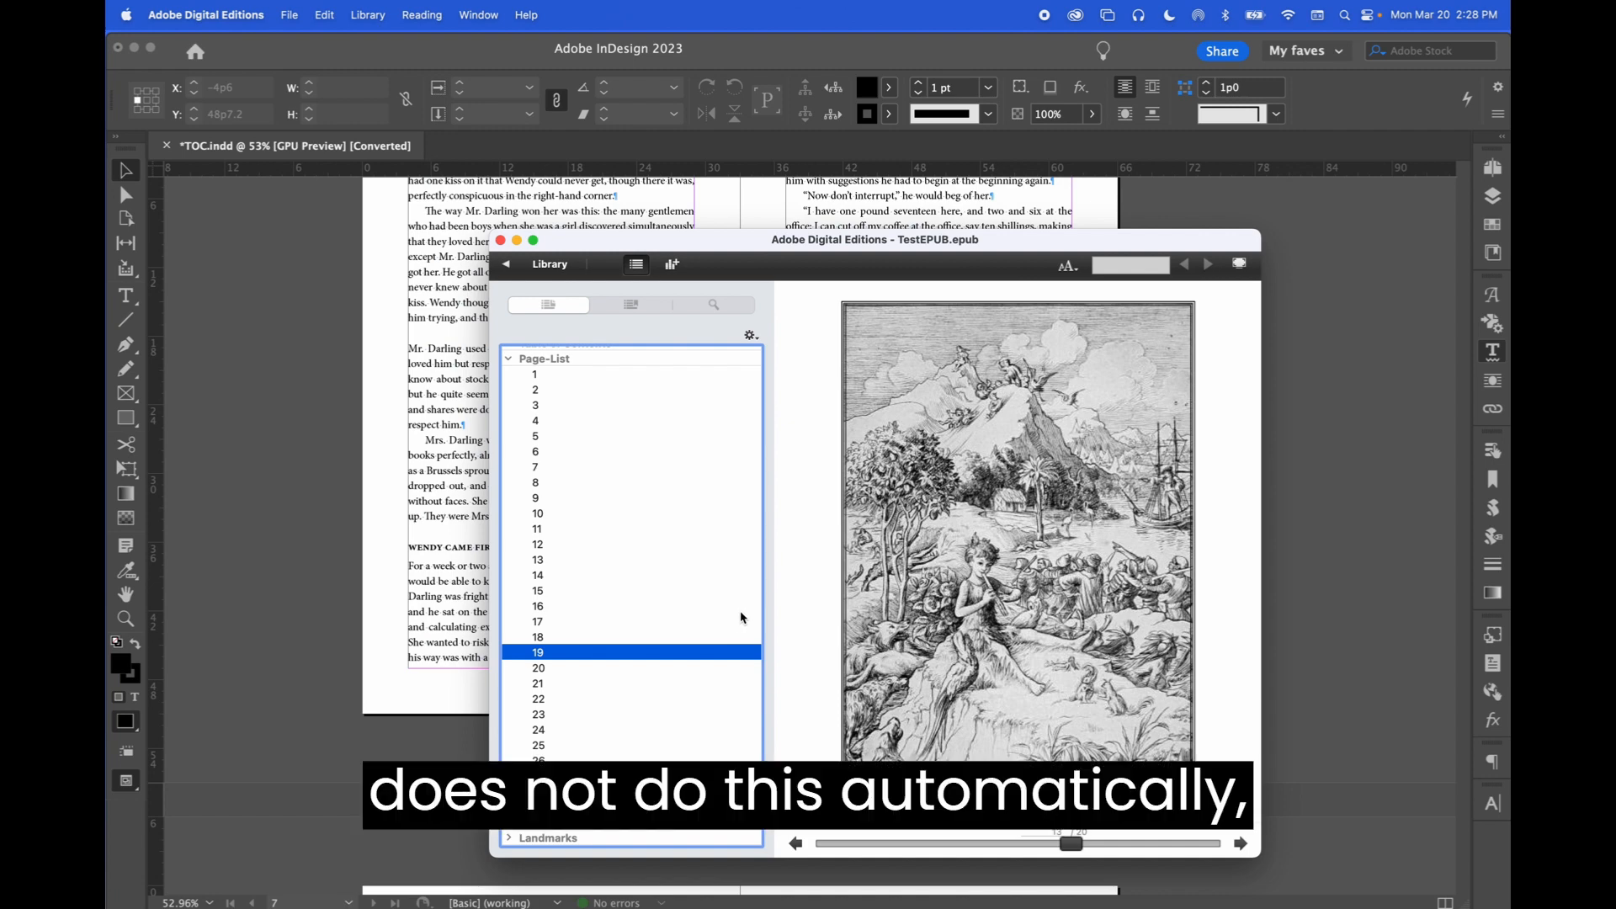
Switch to the InDesign document and open the Scripts panel
{"action": "left_click", "coordinate": [422, 312]}
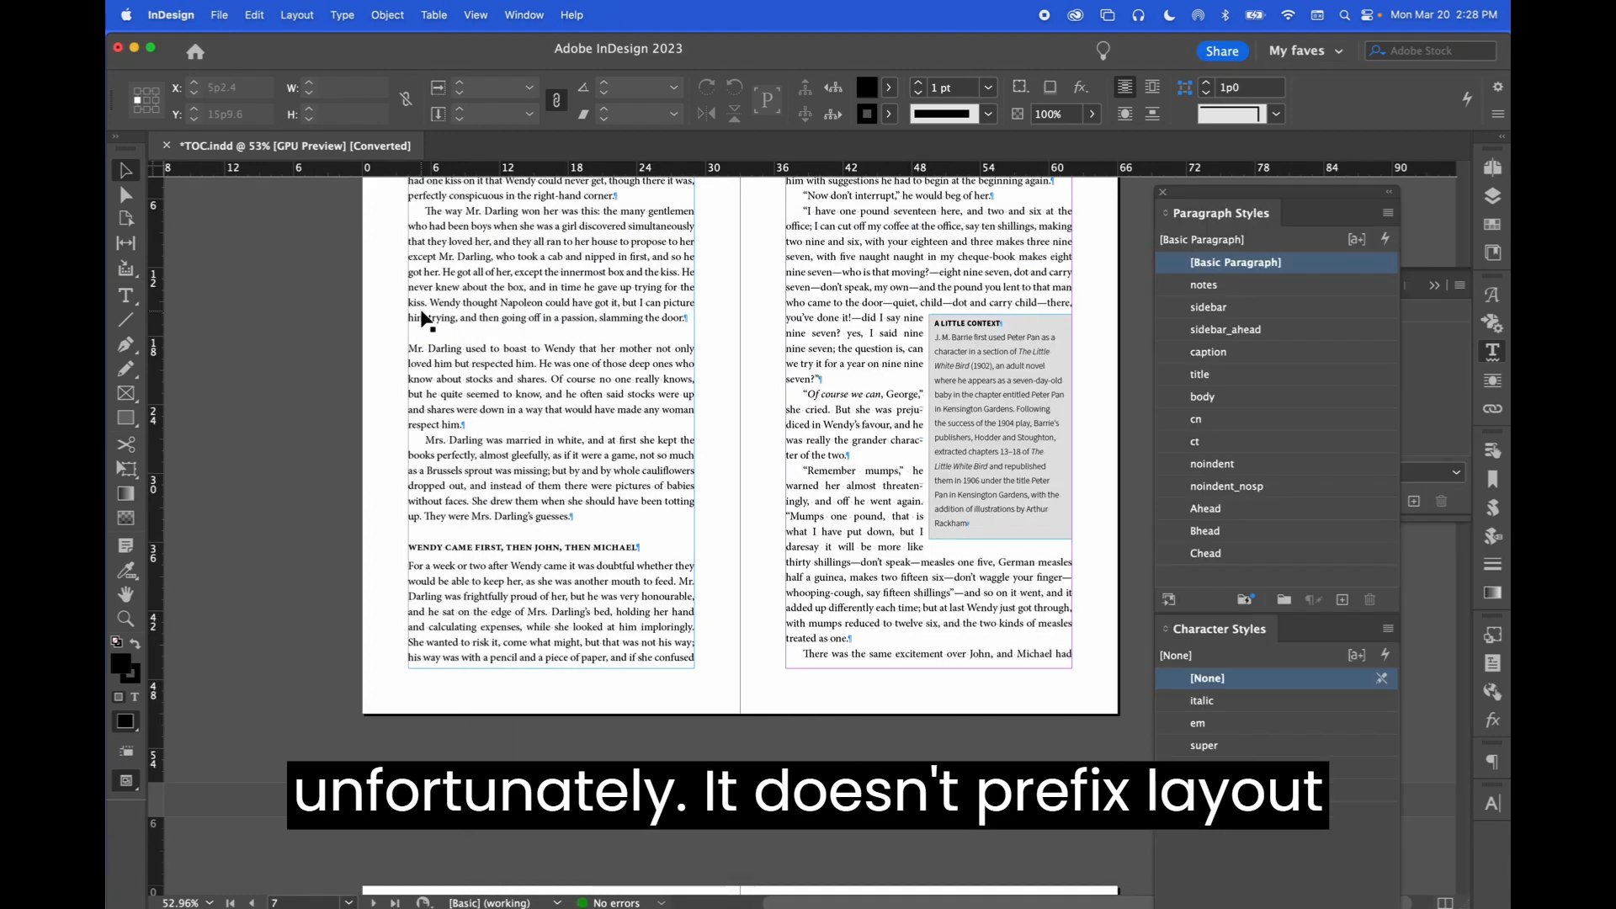
{"action": "scroll", "coordinate": [433, 328], "scroll_direction": "up", "scroll_amount": 5}
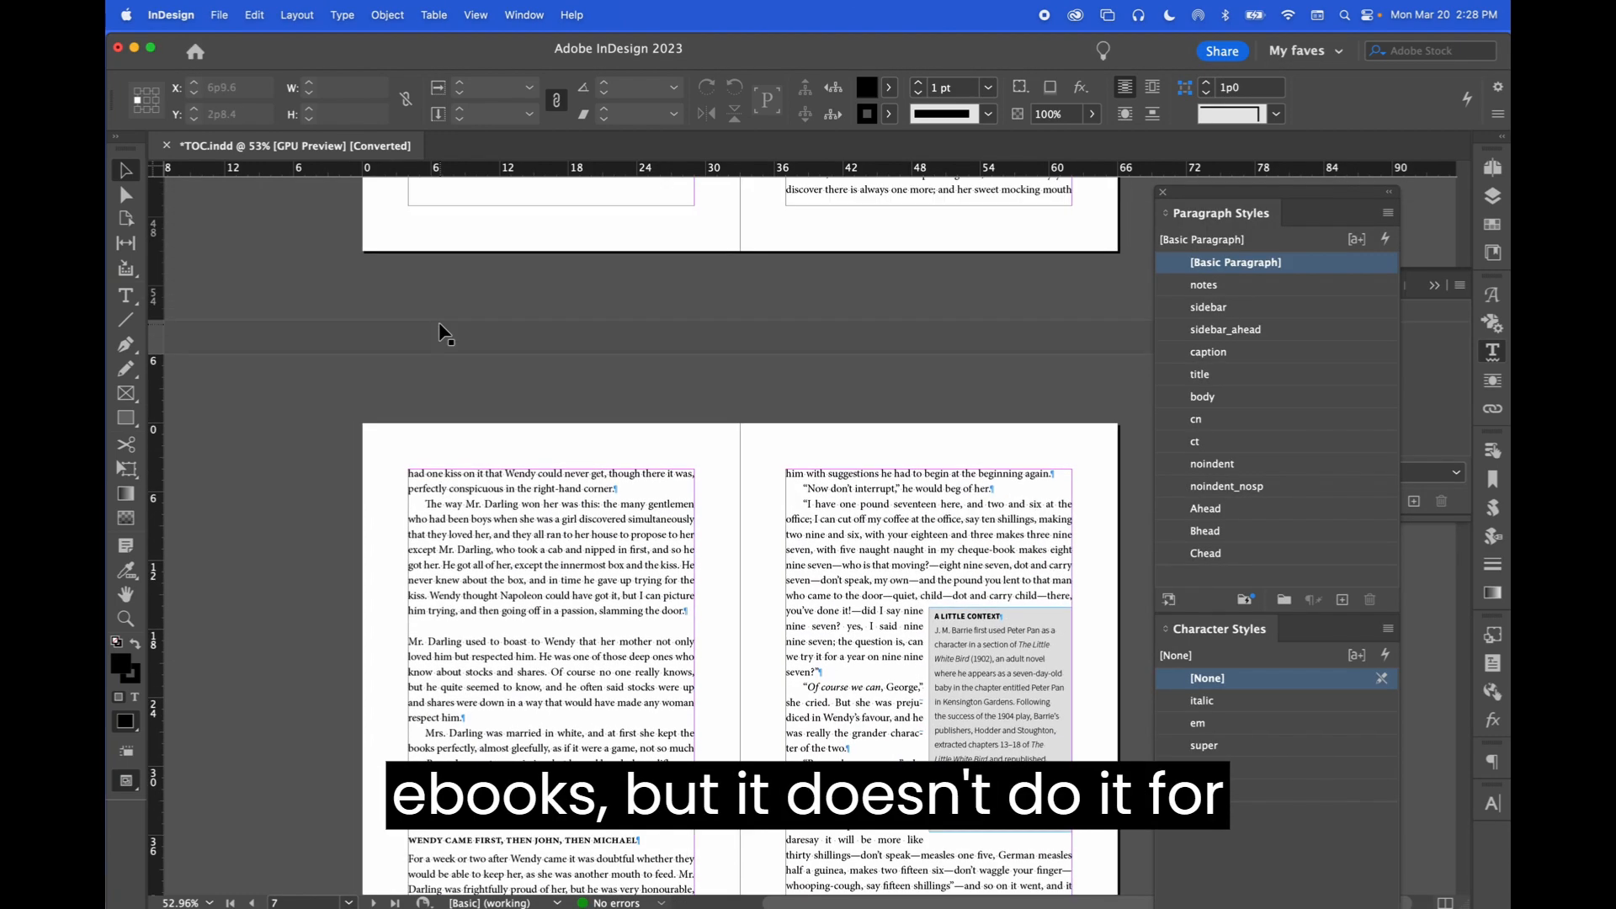
{"action": "scroll", "coordinate": [440, 325], "scroll_direction": "up", "scroll_amount": 8}
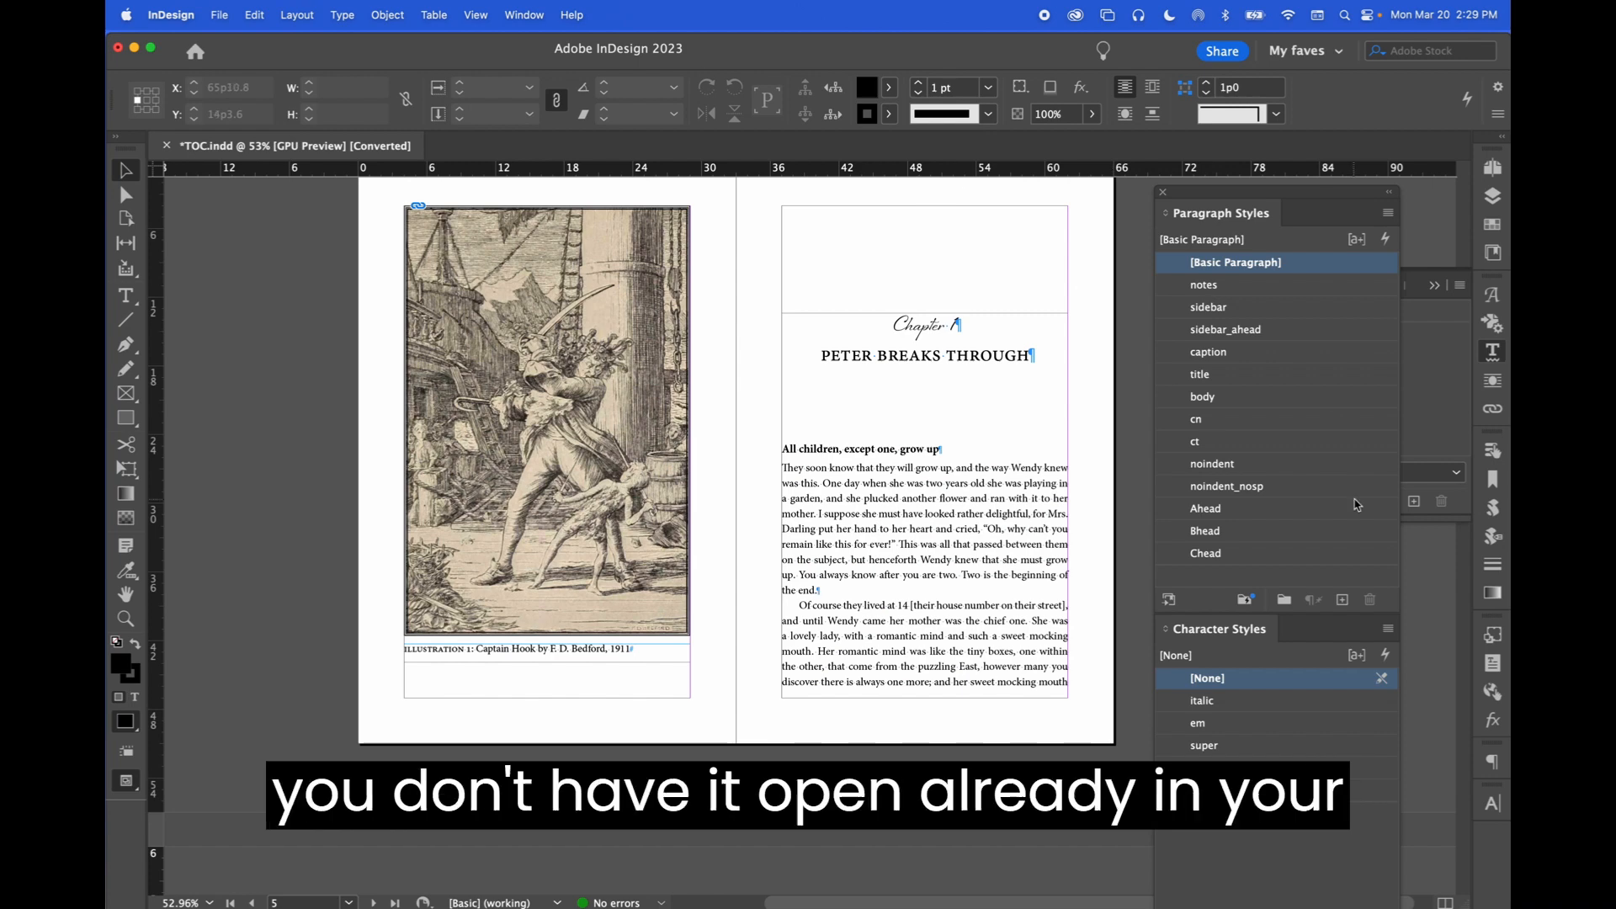
{"action": "left_click", "coordinate": [522, 10]}
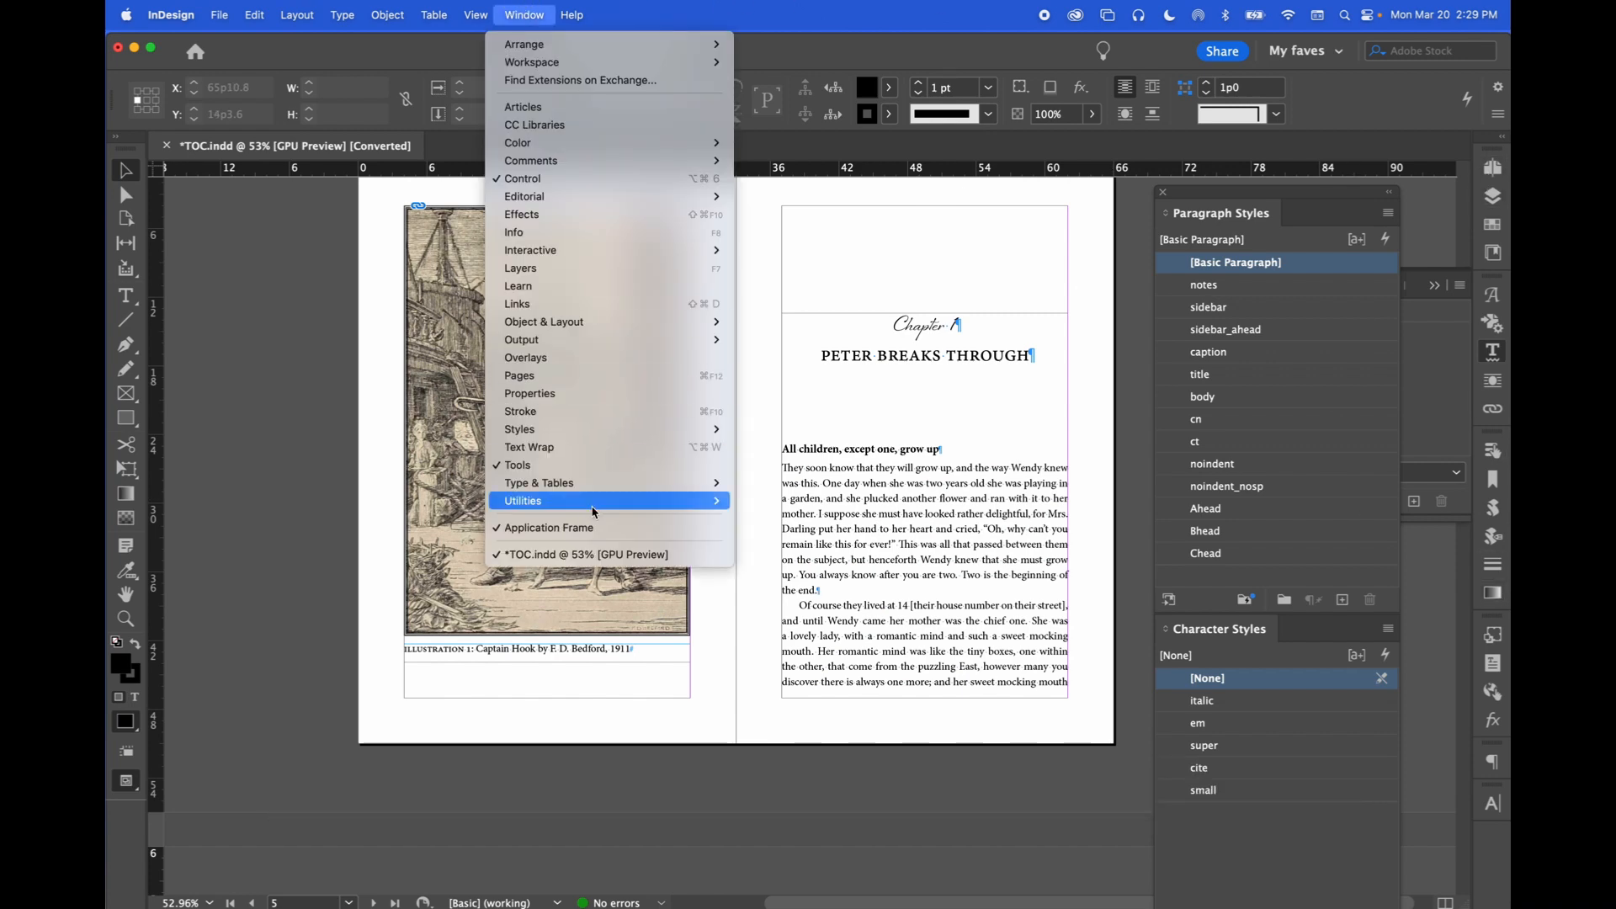
{"action": "mouse_move", "coordinate": [592, 512]}
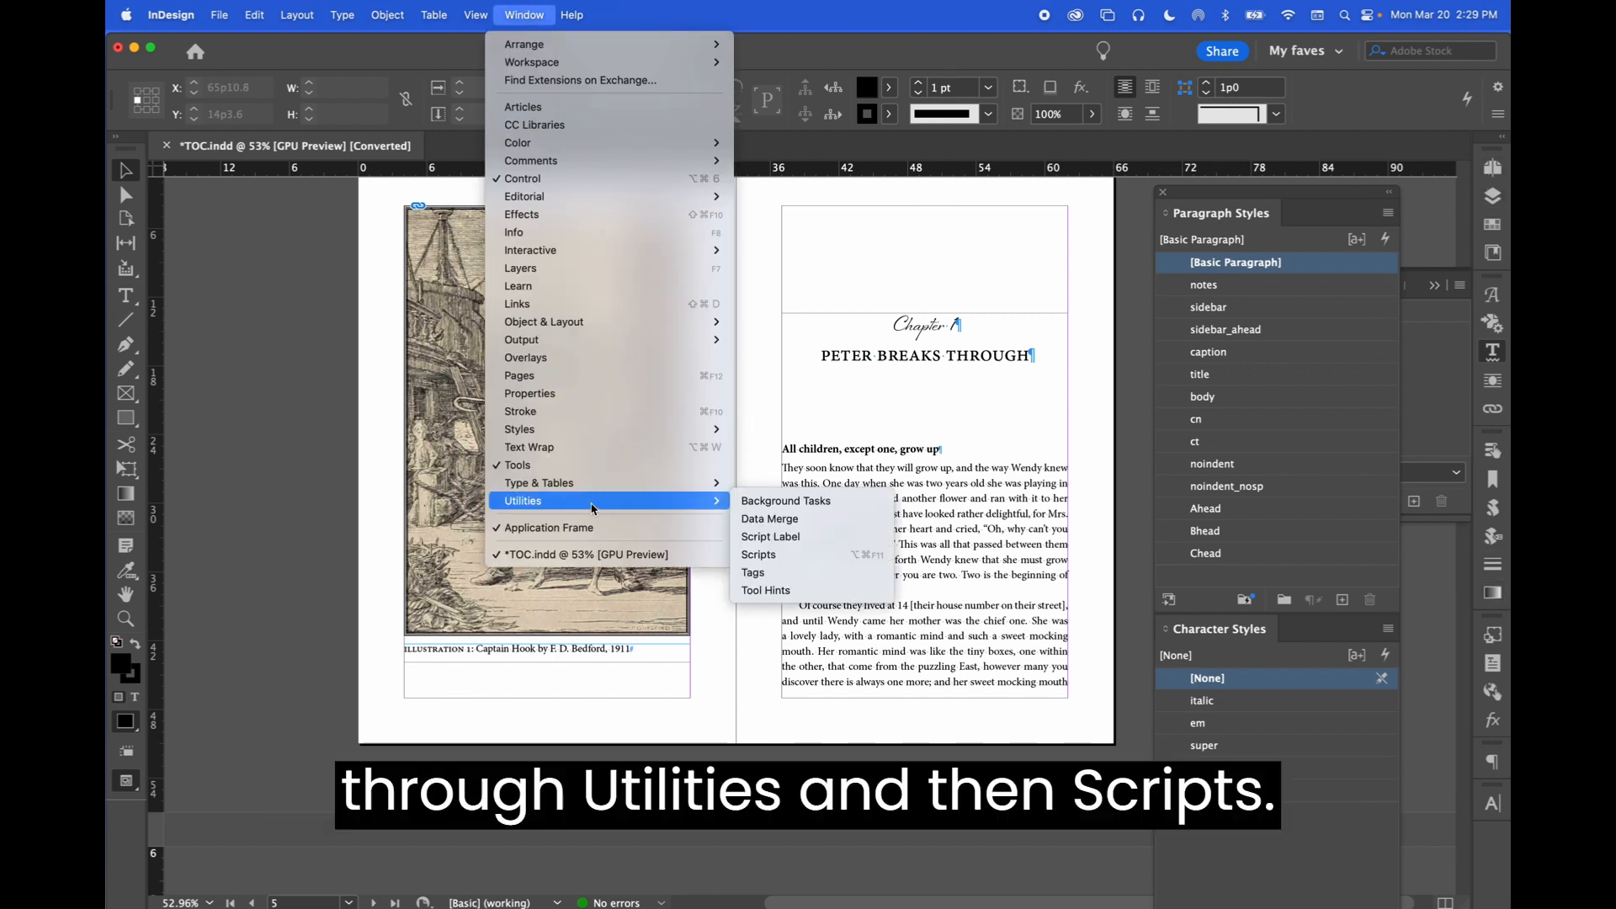
{"action": "left_click", "coordinate": [768, 557]}
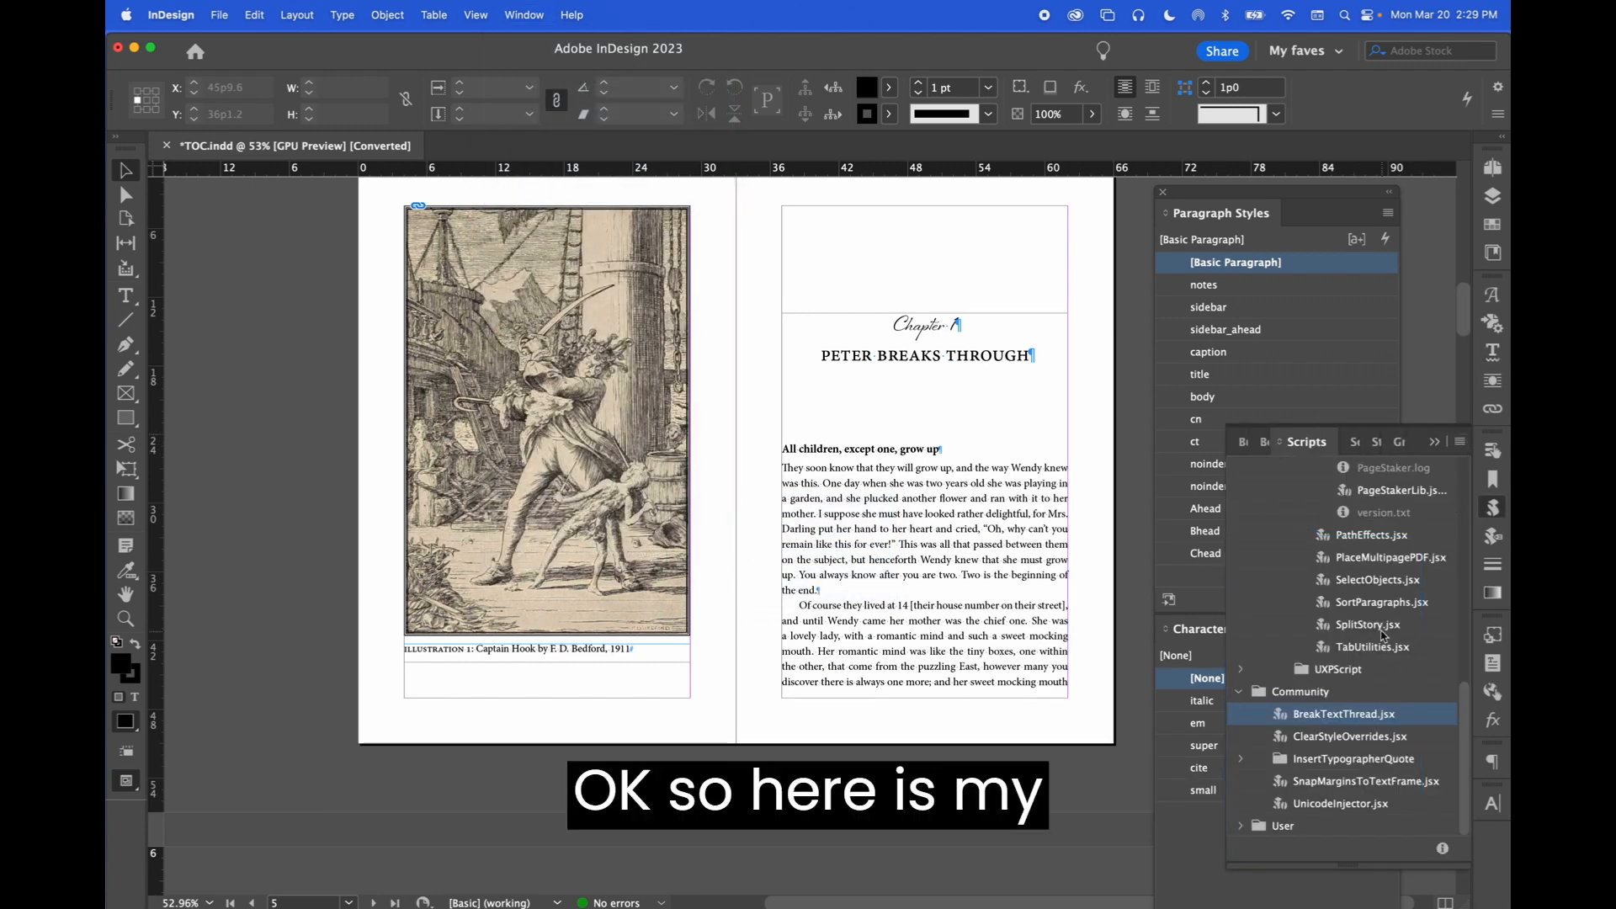
Run the PageStaker.jsx script from the PageStaker_Release folder in the Scripts panel
{"action": "scroll", "coordinate": [1381, 634], "scroll_direction": "up", "scroll_amount": 10}
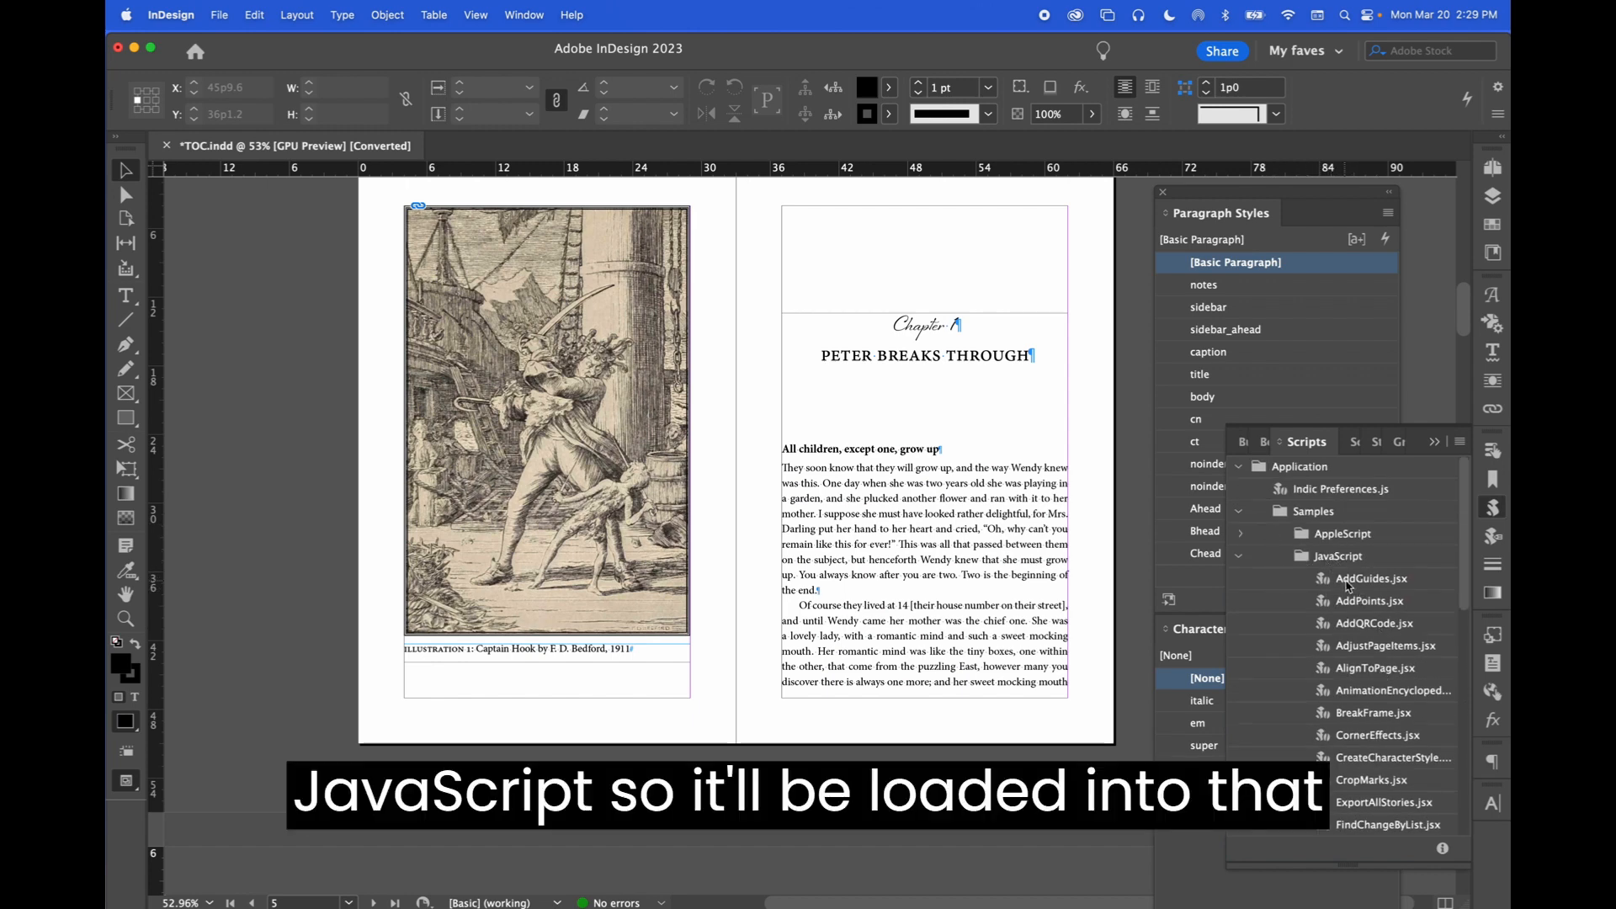
{"action": "scroll", "coordinate": [1349, 587], "scroll_direction": "down", "scroll_amount": 2}
{"action": "scroll", "coordinate": [1349, 586], "scroll_direction": "down", "scroll_amount": 5}
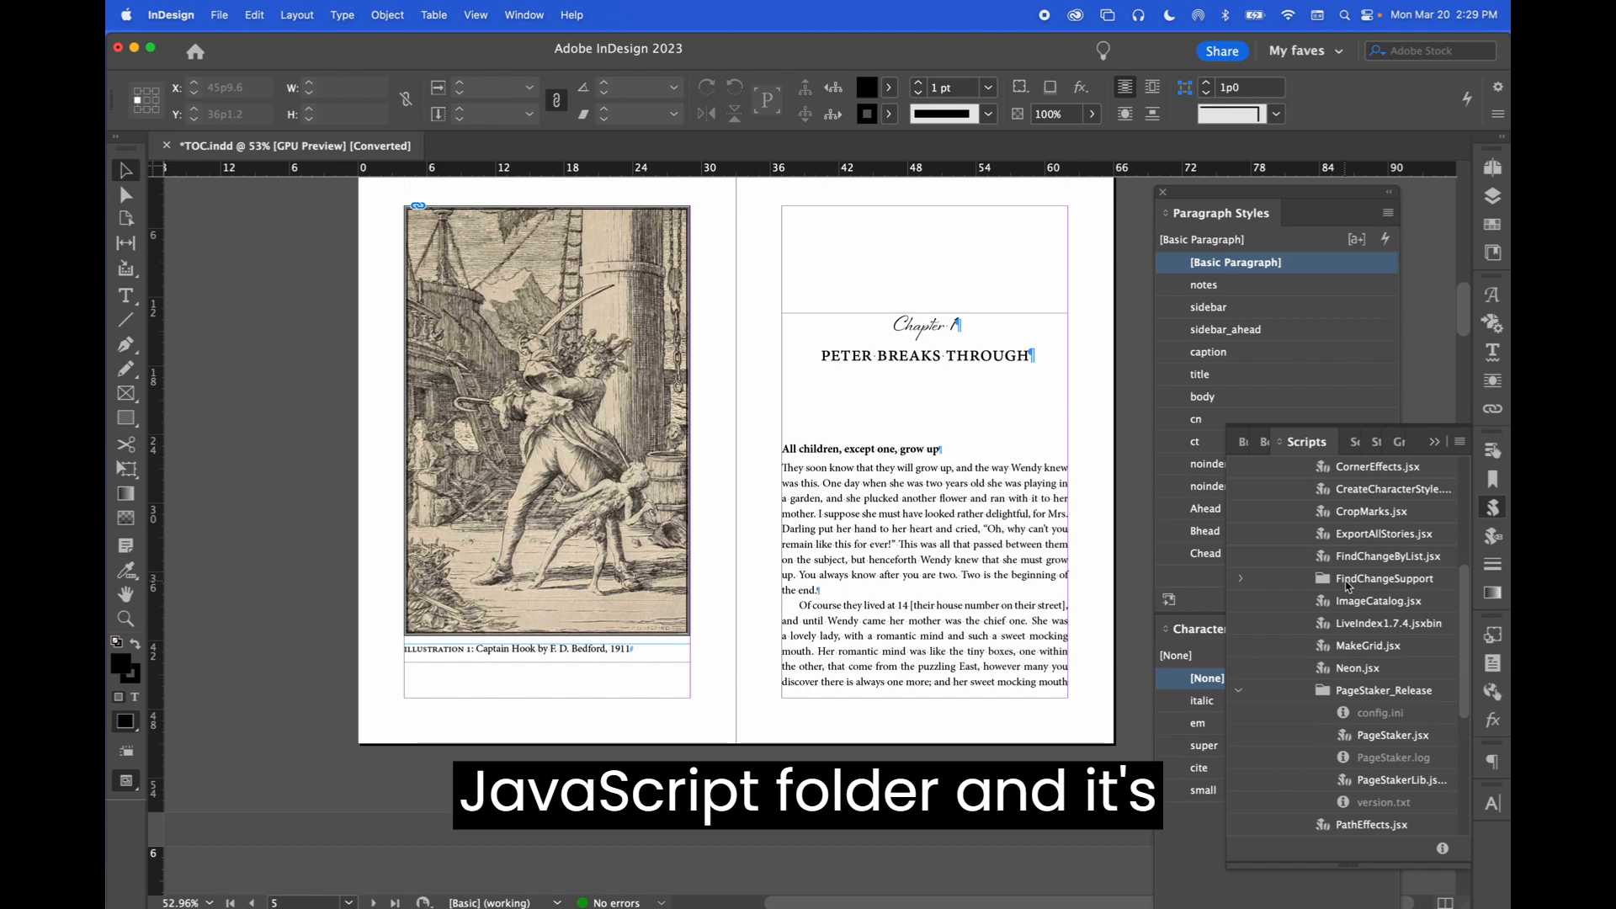
{"action": "scroll", "coordinate": [1349, 586], "scroll_direction": "down", "scroll_amount": 1}
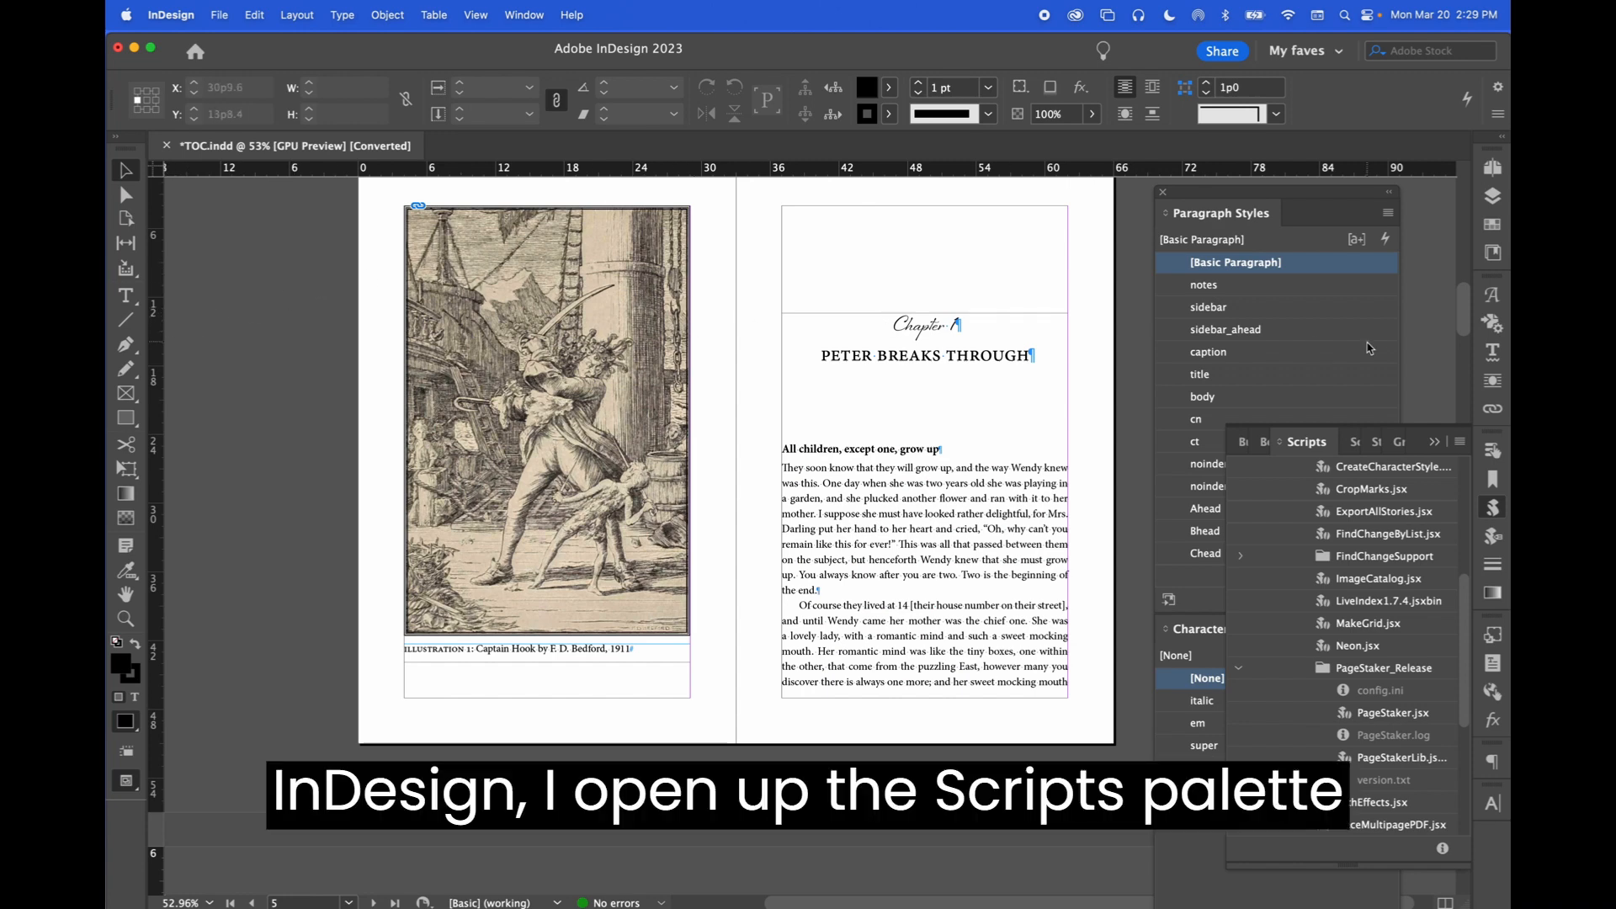
{"action": "left_click", "coordinate": [1381, 718]}
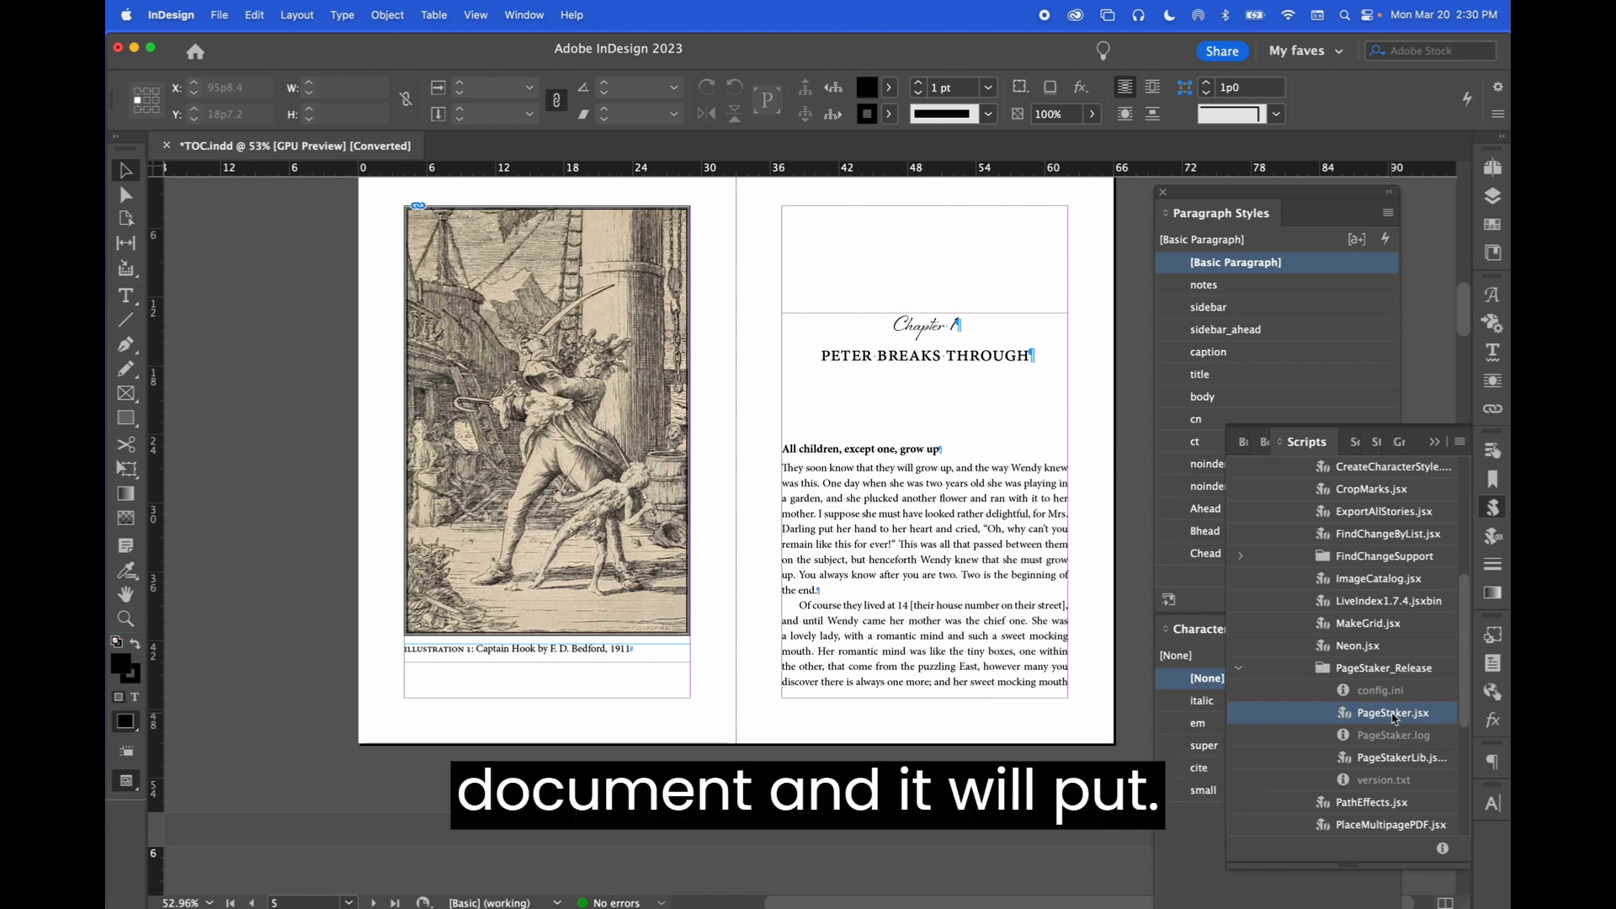
{"action": "double_click", "coordinate": [1391, 715]}
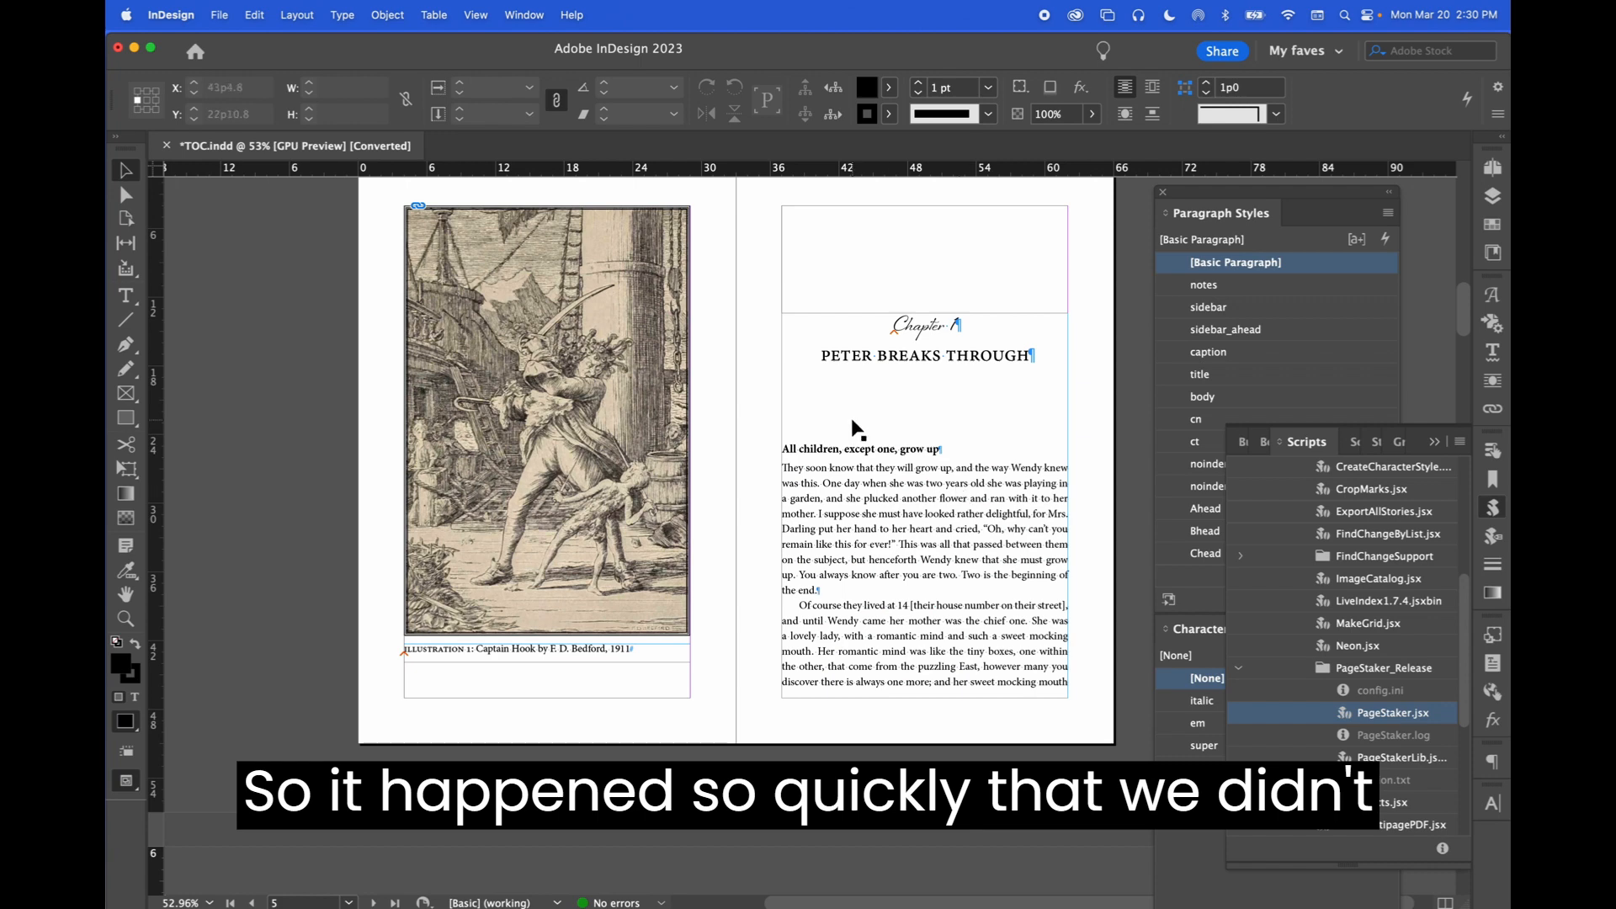
Zoom in on the Chapter 1 opening and scroll through the pages to inspect the inserted page-break markers
{"action": "left_click", "coordinate": [900, 329]}
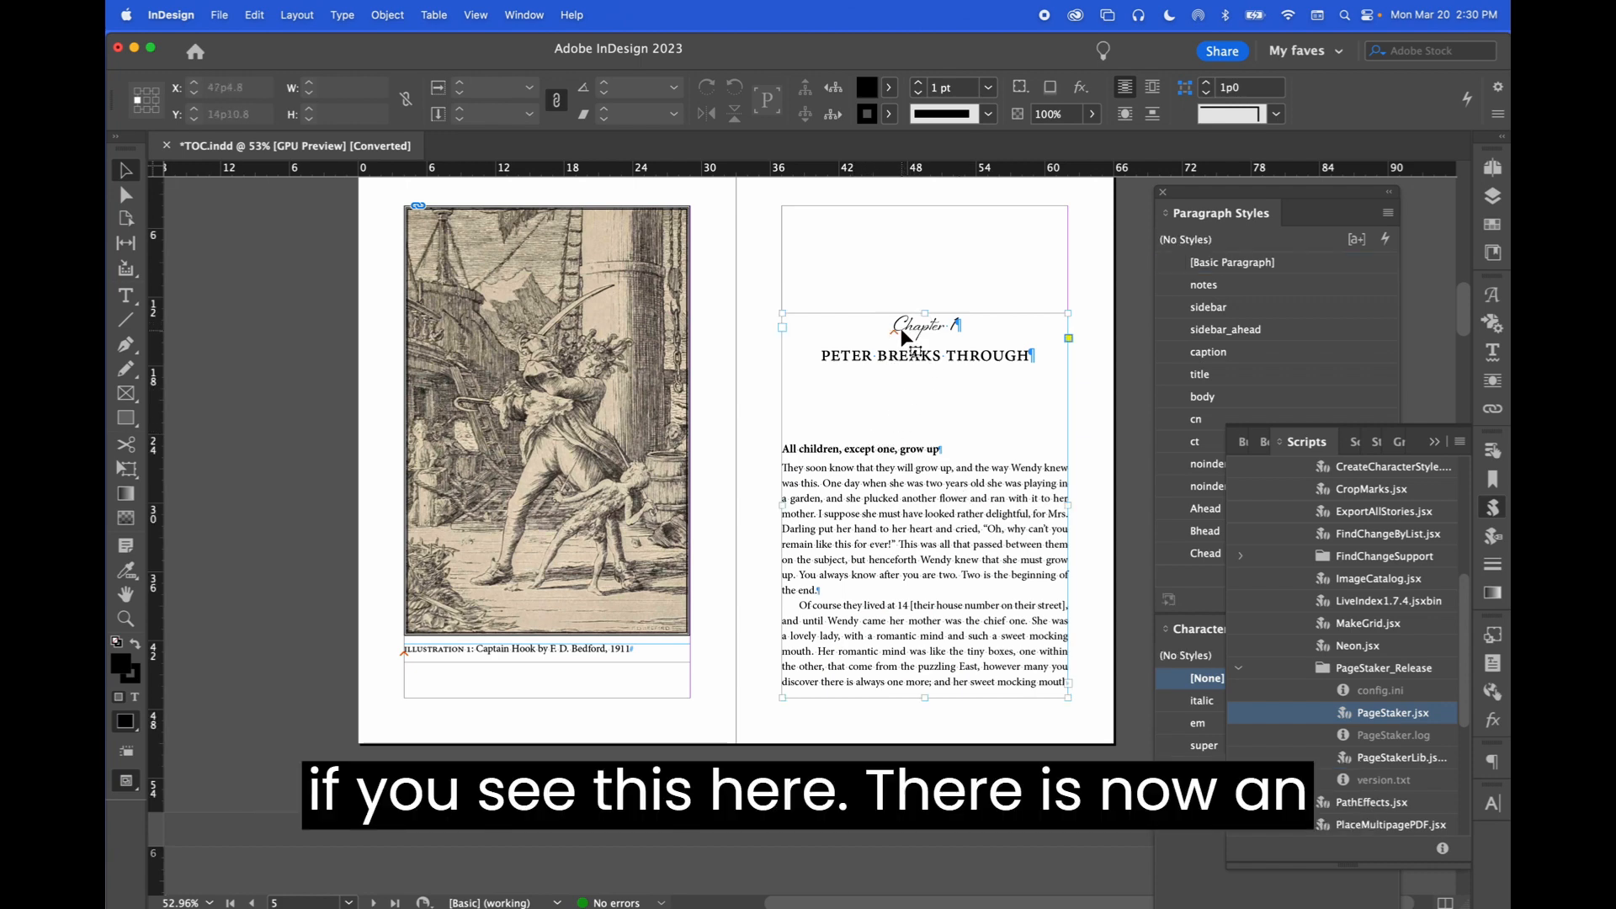
{"action": "key", "text": "super+equal"}
{"action": "key", "text": "super+equal"}
{"action": "key", "text": "super+equal"}
{"action": "key", "text": "super+equal"}
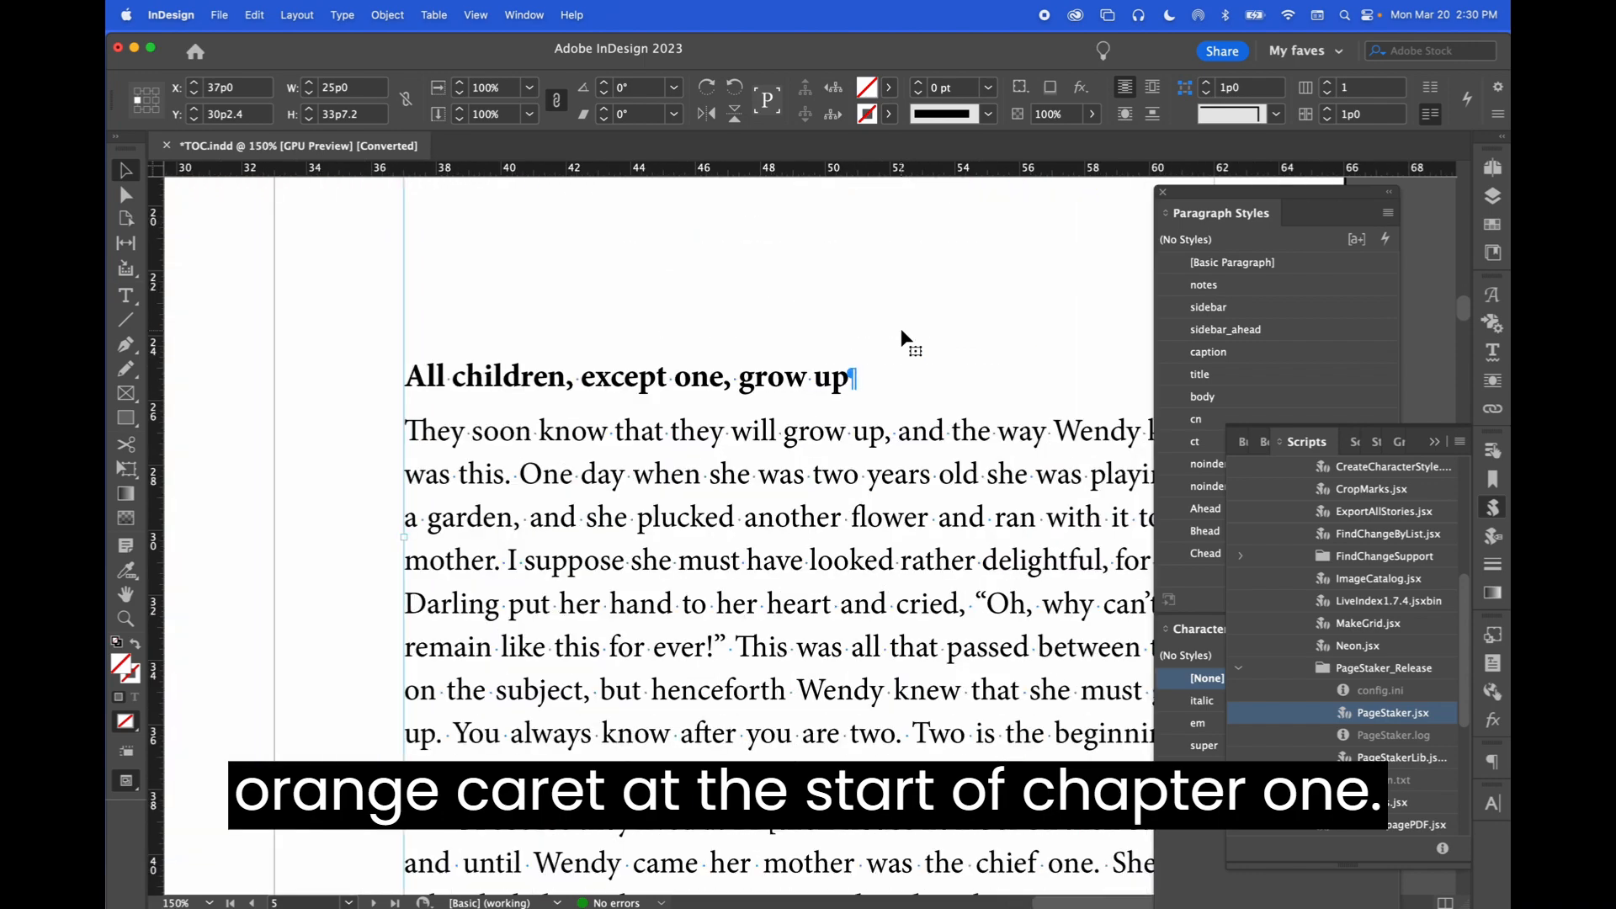
{"action": "scroll", "coordinate": [900, 328], "scroll_direction": "up", "scroll_amount": 5}
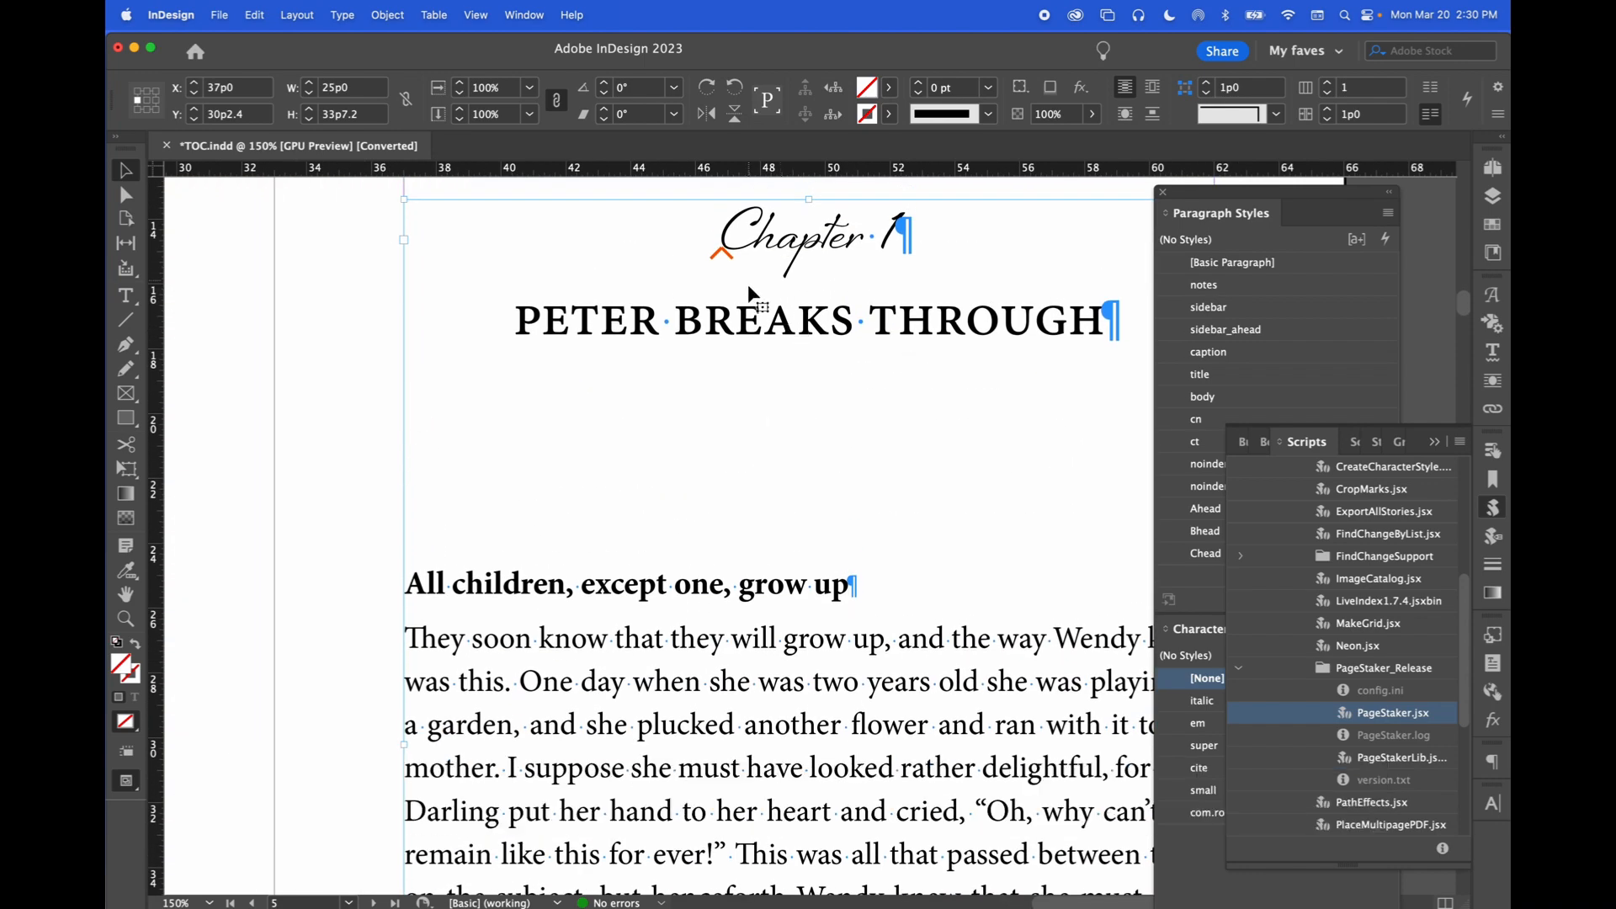
{"action": "scroll", "coordinate": [743, 322], "scroll_direction": "down", "scroll_amount": 15}
{"action": "scroll", "coordinate": [741, 313], "scroll_direction": "down", "scroll_amount": 5}
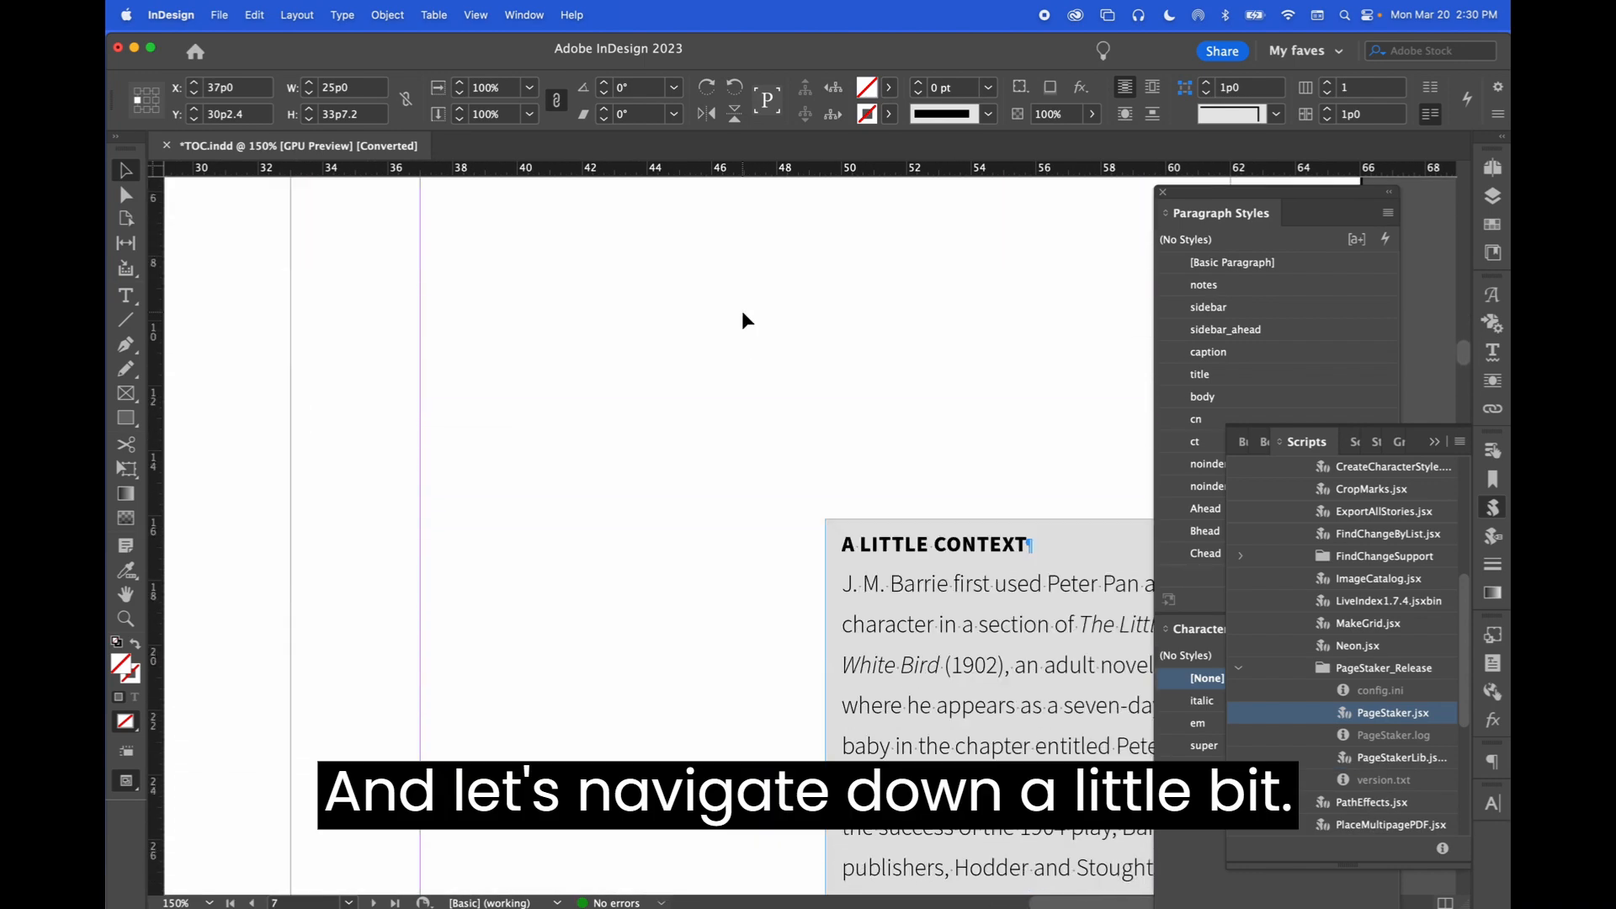
{"action": "scroll", "coordinate": [741, 313], "scroll_direction": "left", "scroll_amount": 10}
{"action": "scroll", "coordinate": [741, 313], "scroll_direction": "down", "scroll_amount": 10}
{"action": "scroll", "coordinate": [741, 314], "scroll_direction": "down", "scroll_amount": 5}
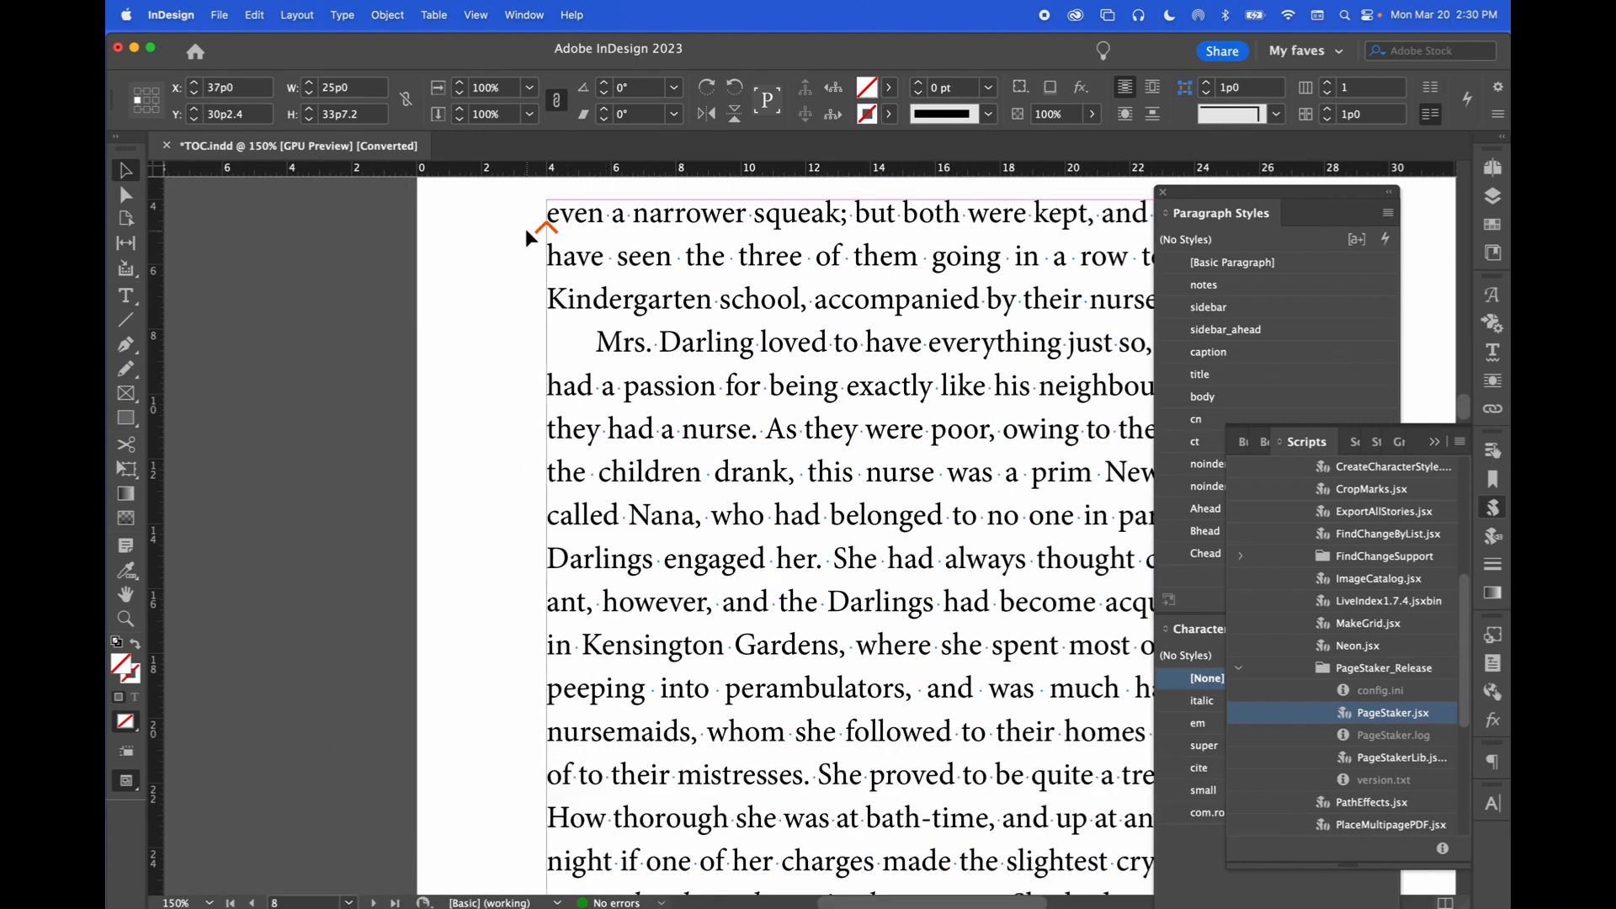
{"action": "scroll", "coordinate": [858, 277], "scroll_direction": "right", "scroll_amount": 10}
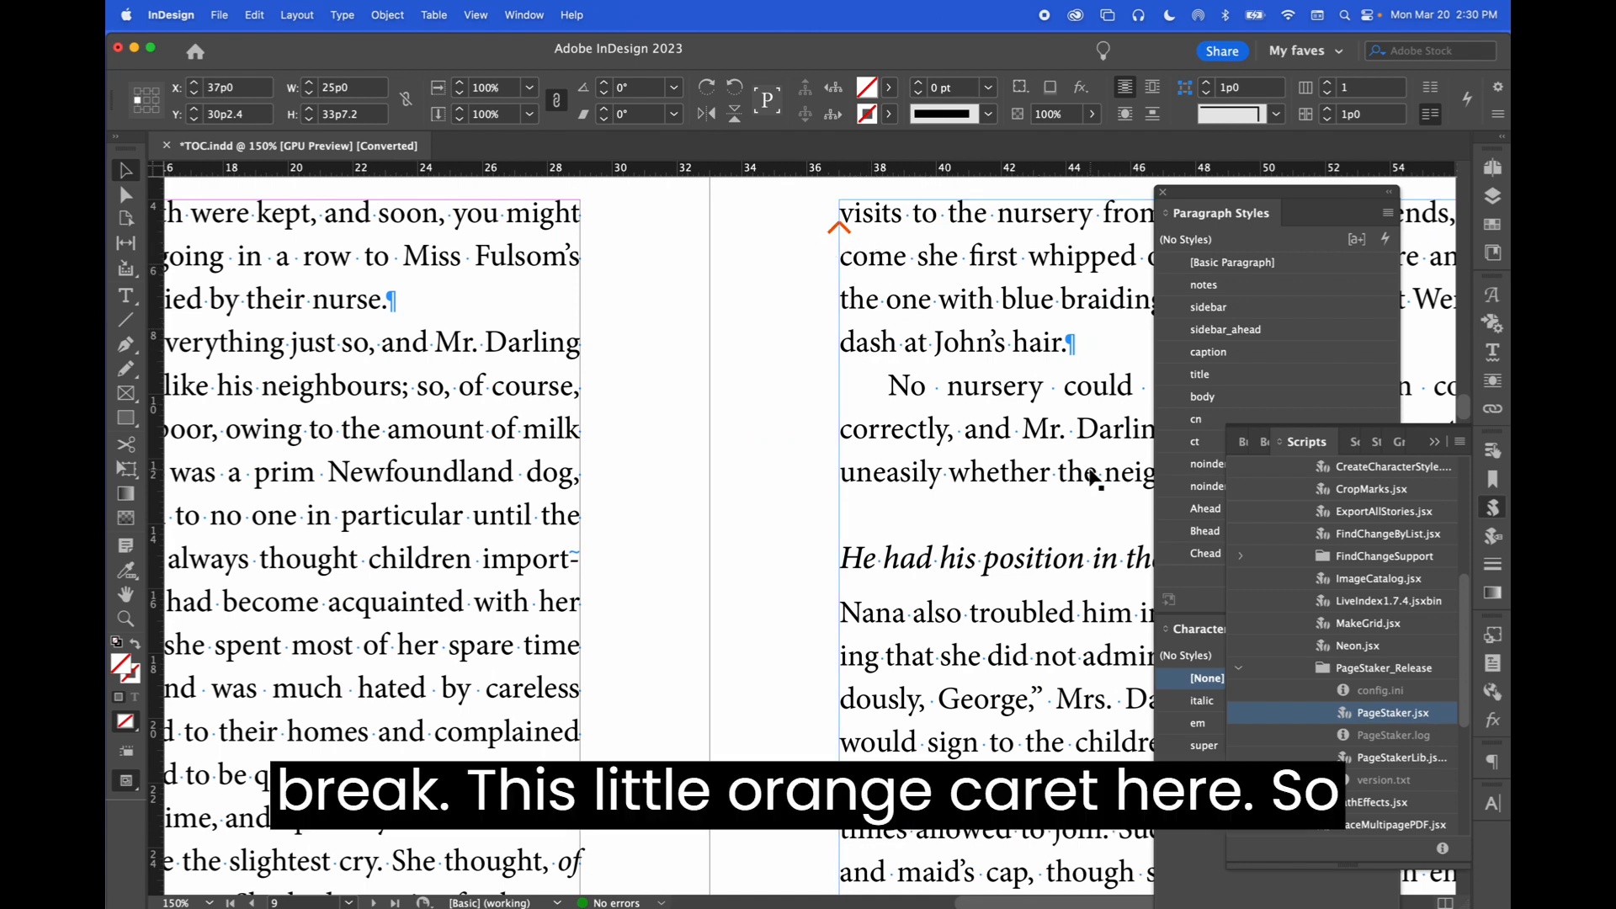
Review the new com.rorohiko.pagestaker.style character style and open the Conditional Text panel to inspect the stakedPageNumbers condition
{"action": "left_click", "coordinate": [1184, 857]}
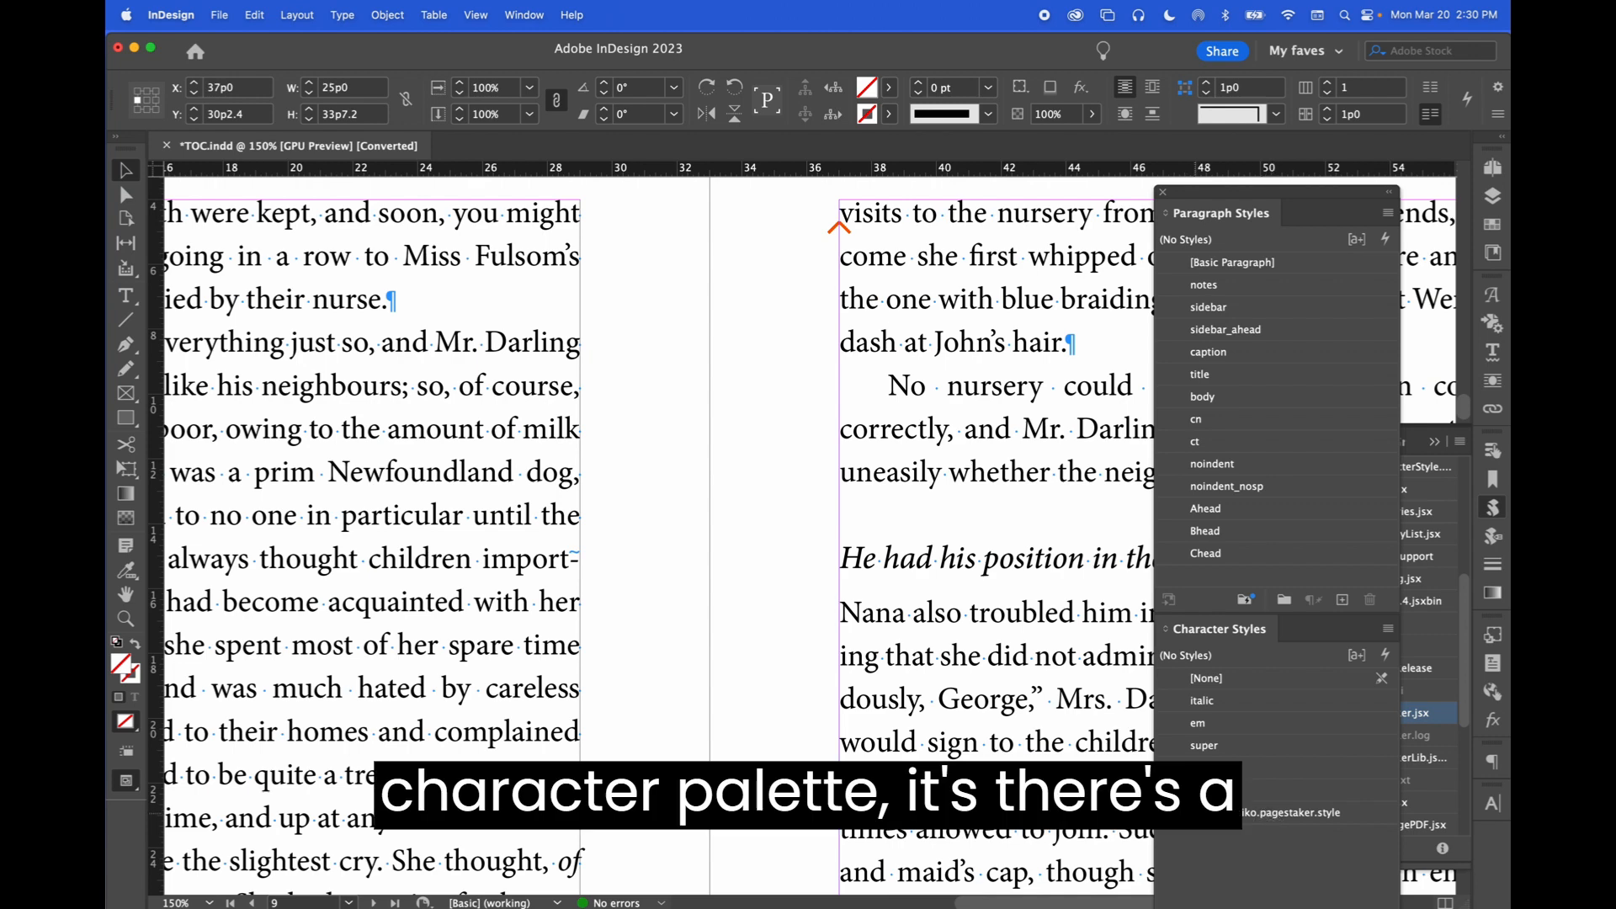
{"action": "key", "text": "super+shift+a"}
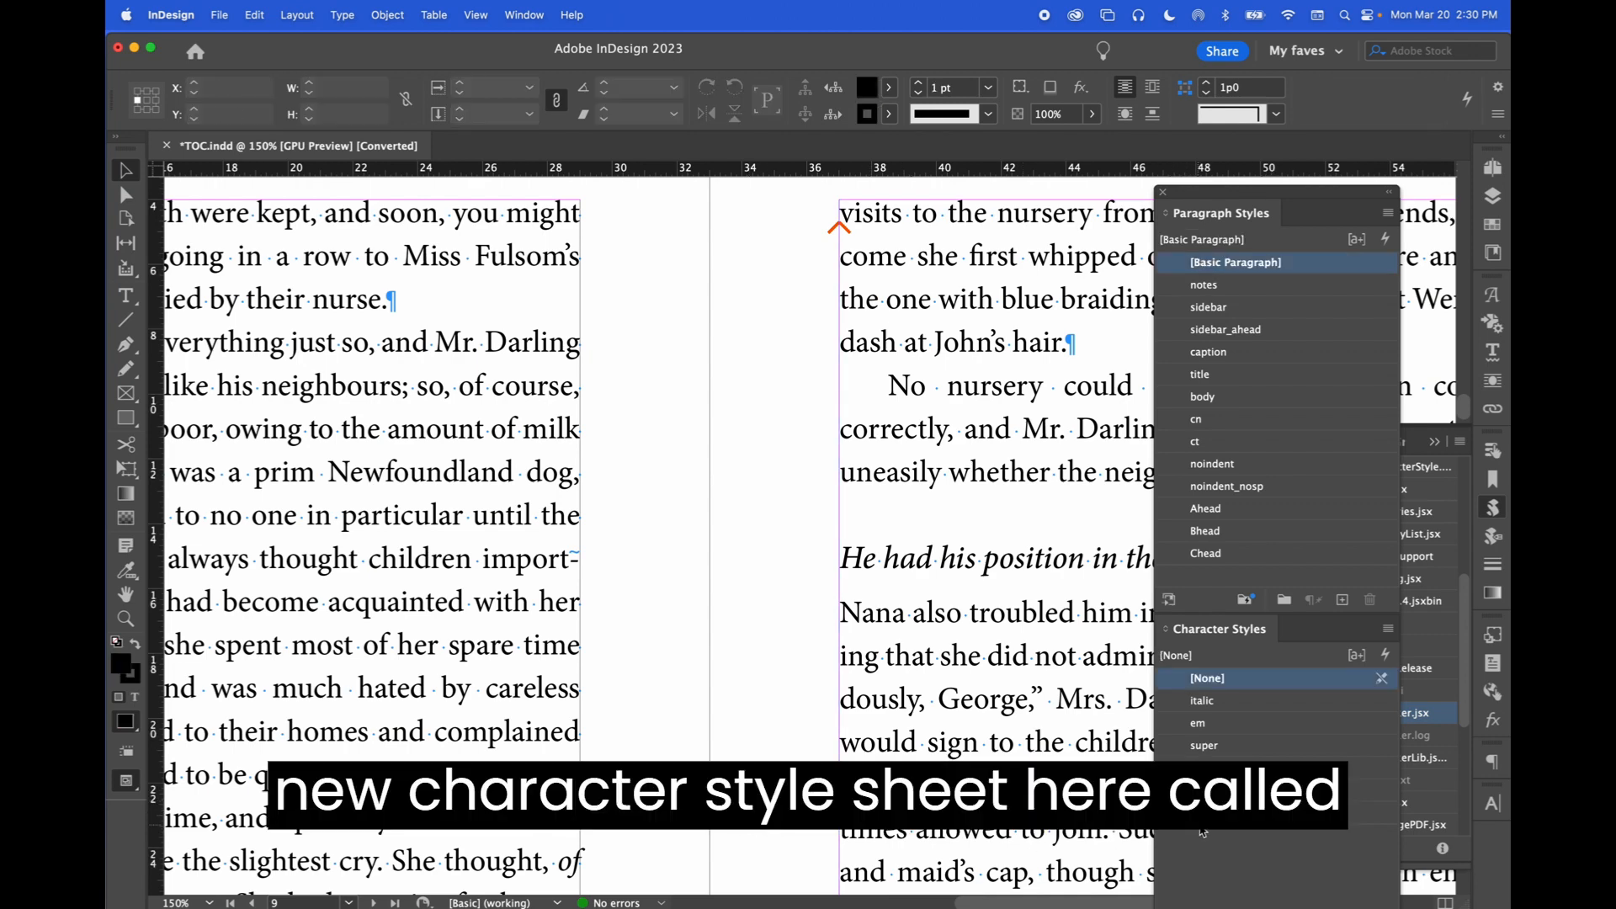
{"action": "left_click", "coordinate": [1212, 817]}
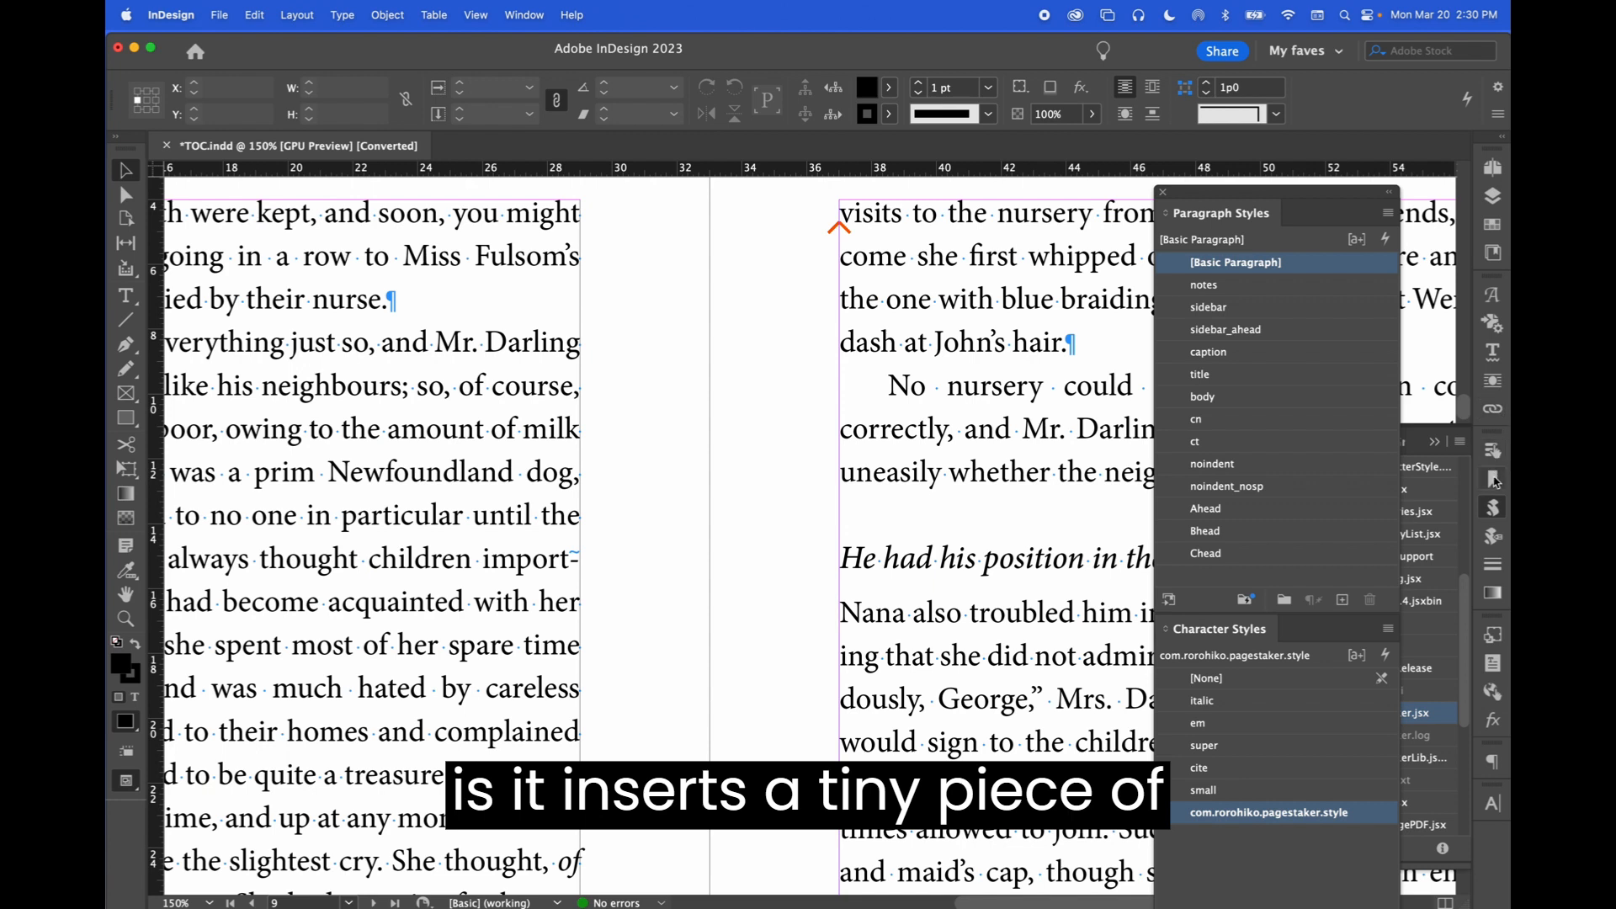
{"action": "left_click", "coordinate": [1493, 352]}
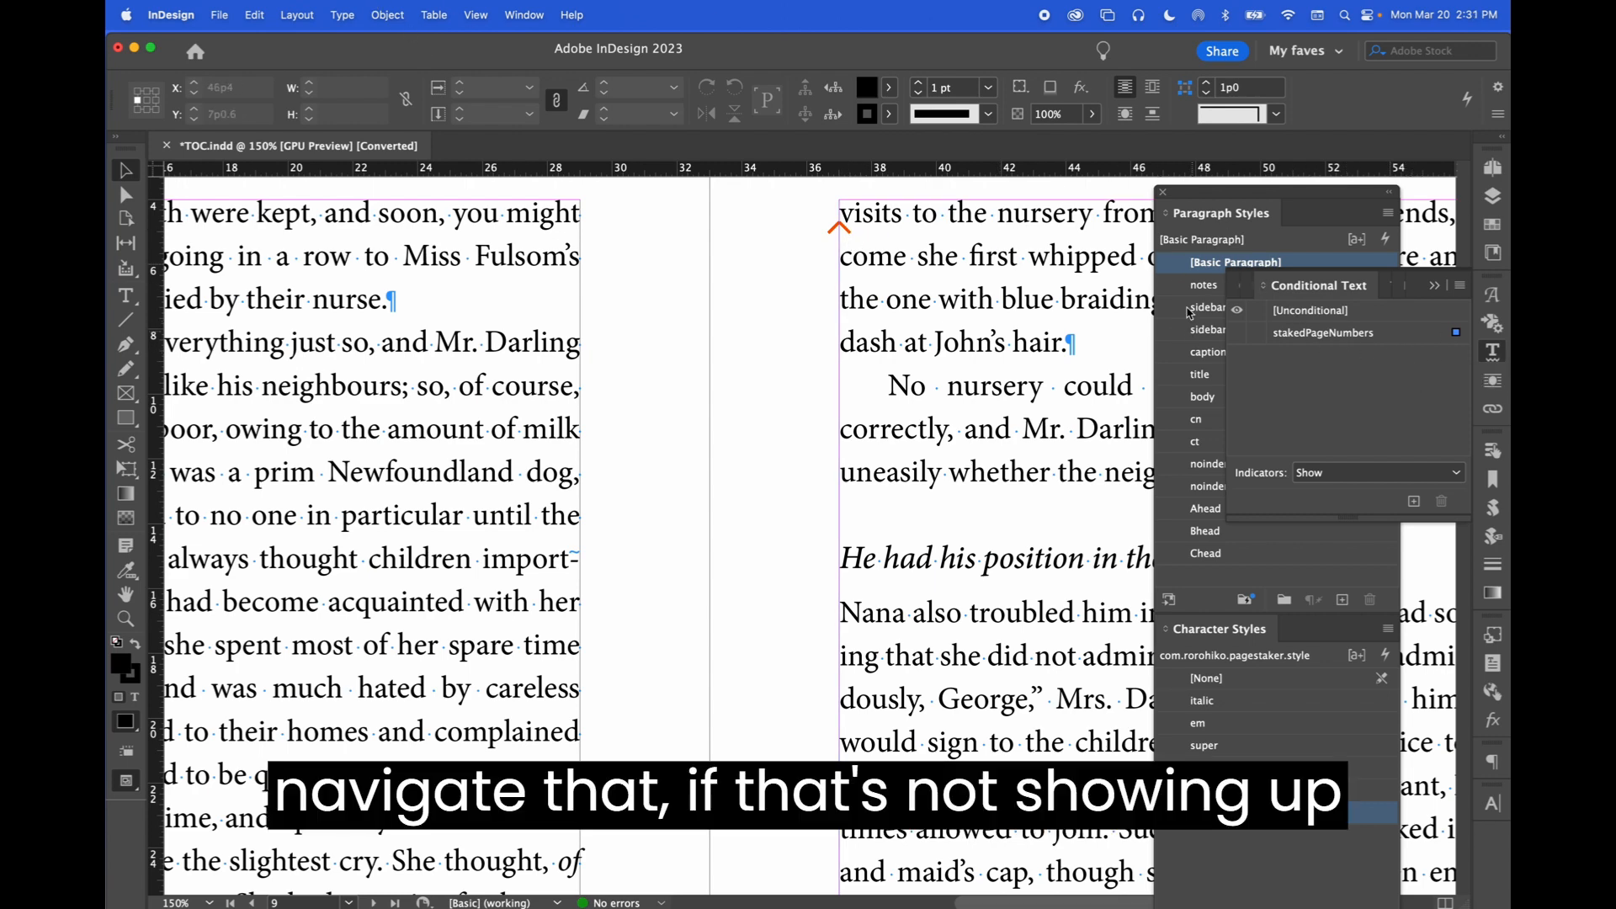
{"action": "left_click", "coordinate": [515, 12]}
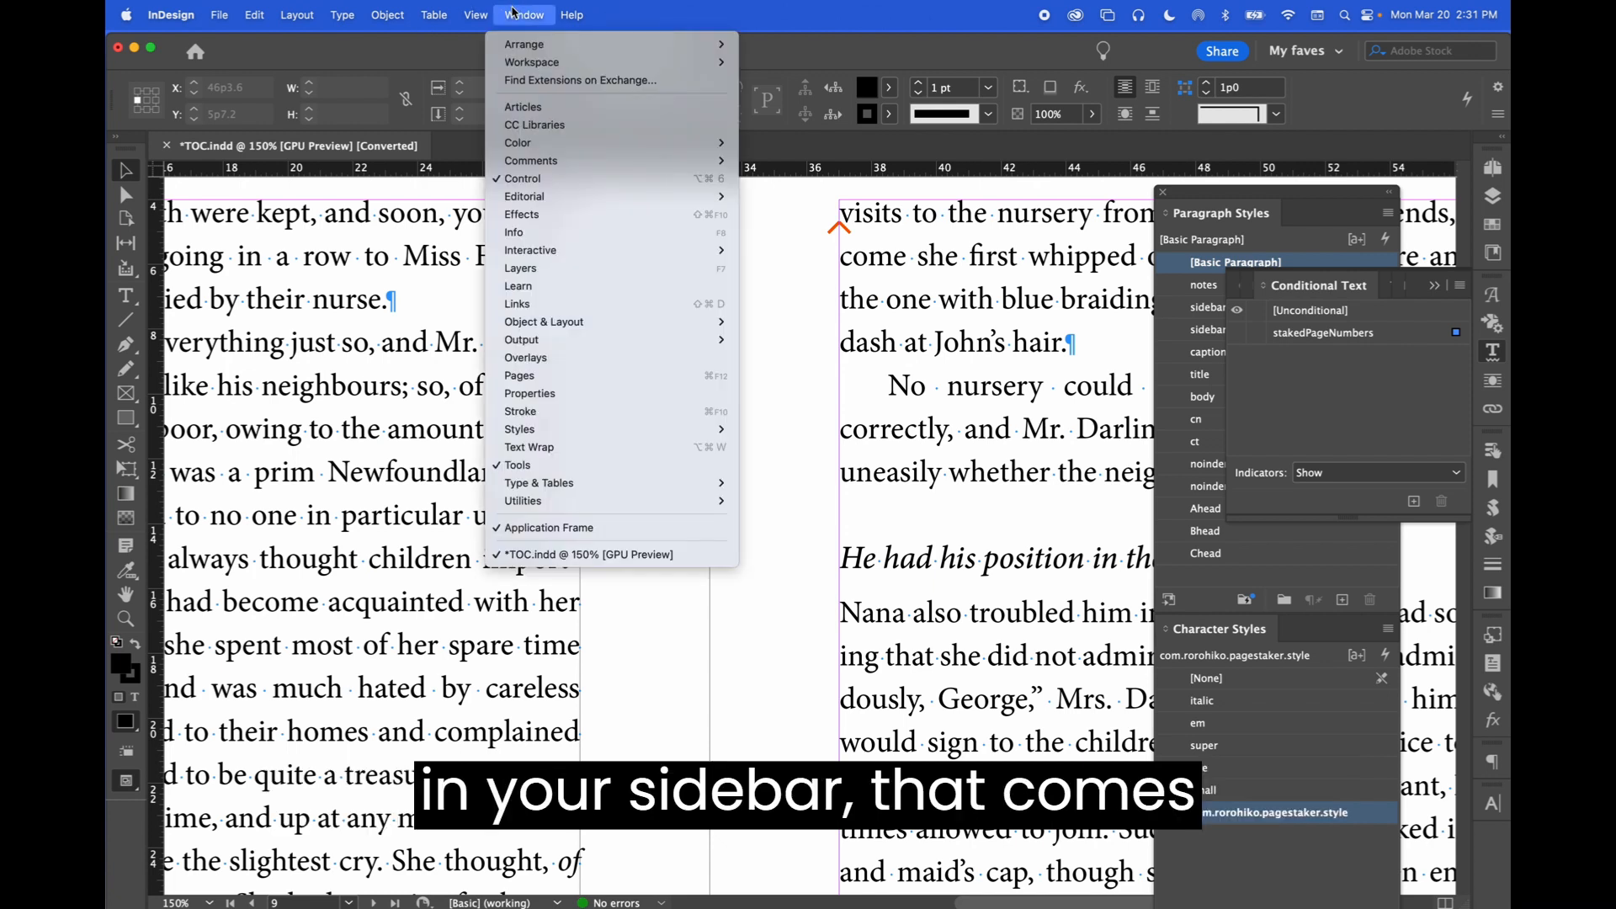
{"action": "mouse_move", "coordinate": [643, 486]}
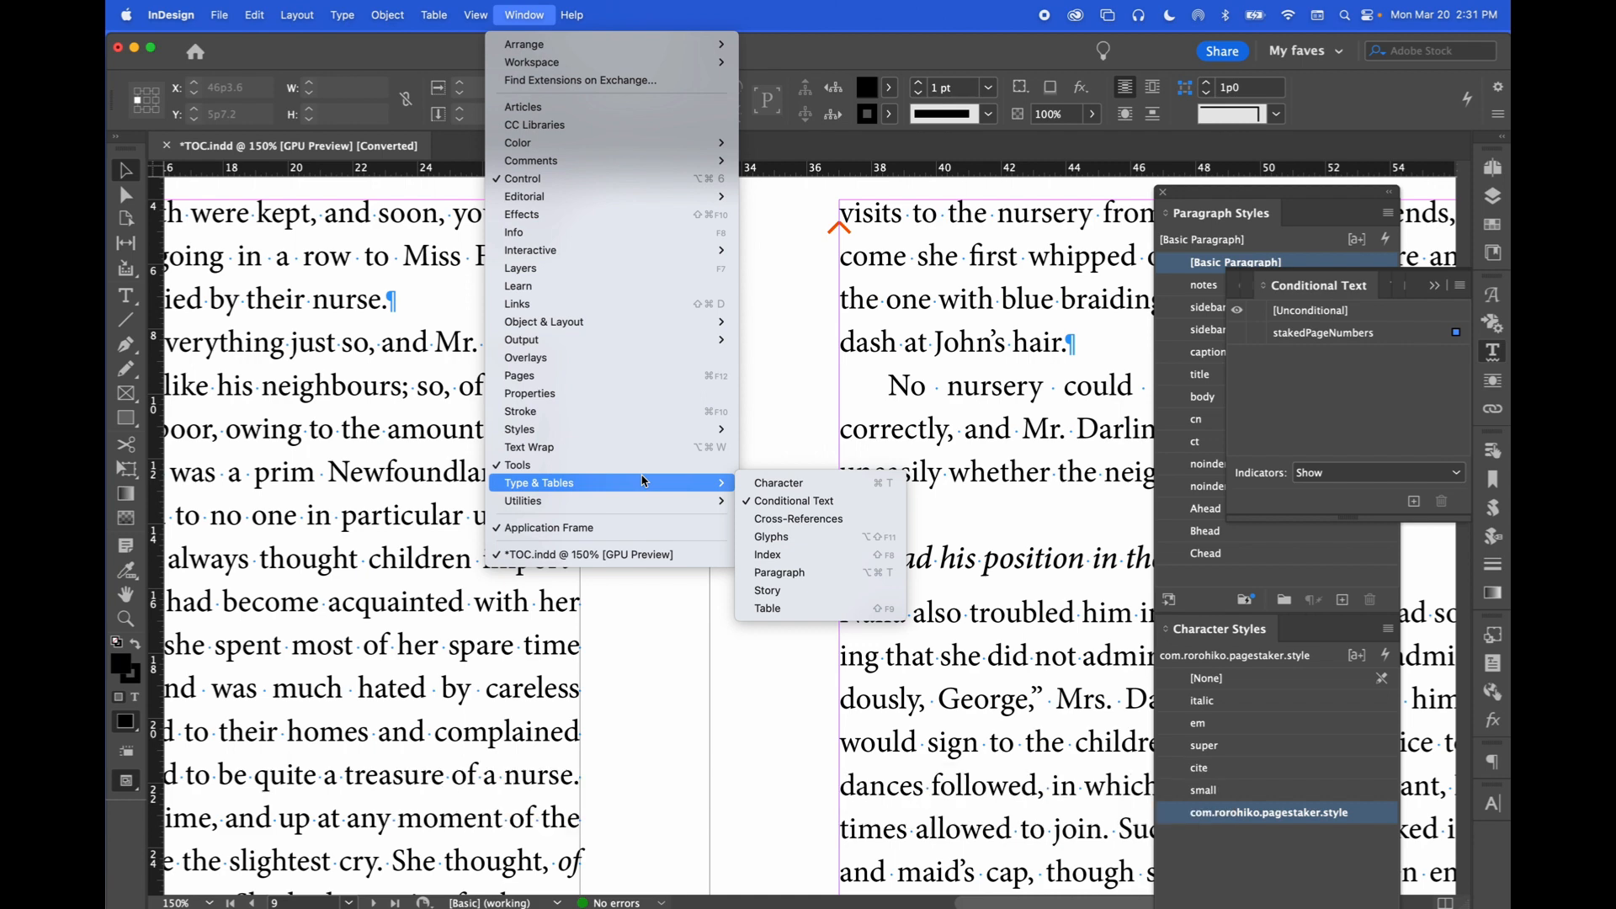
{"action": "left_click", "coordinate": [1359, 387]}
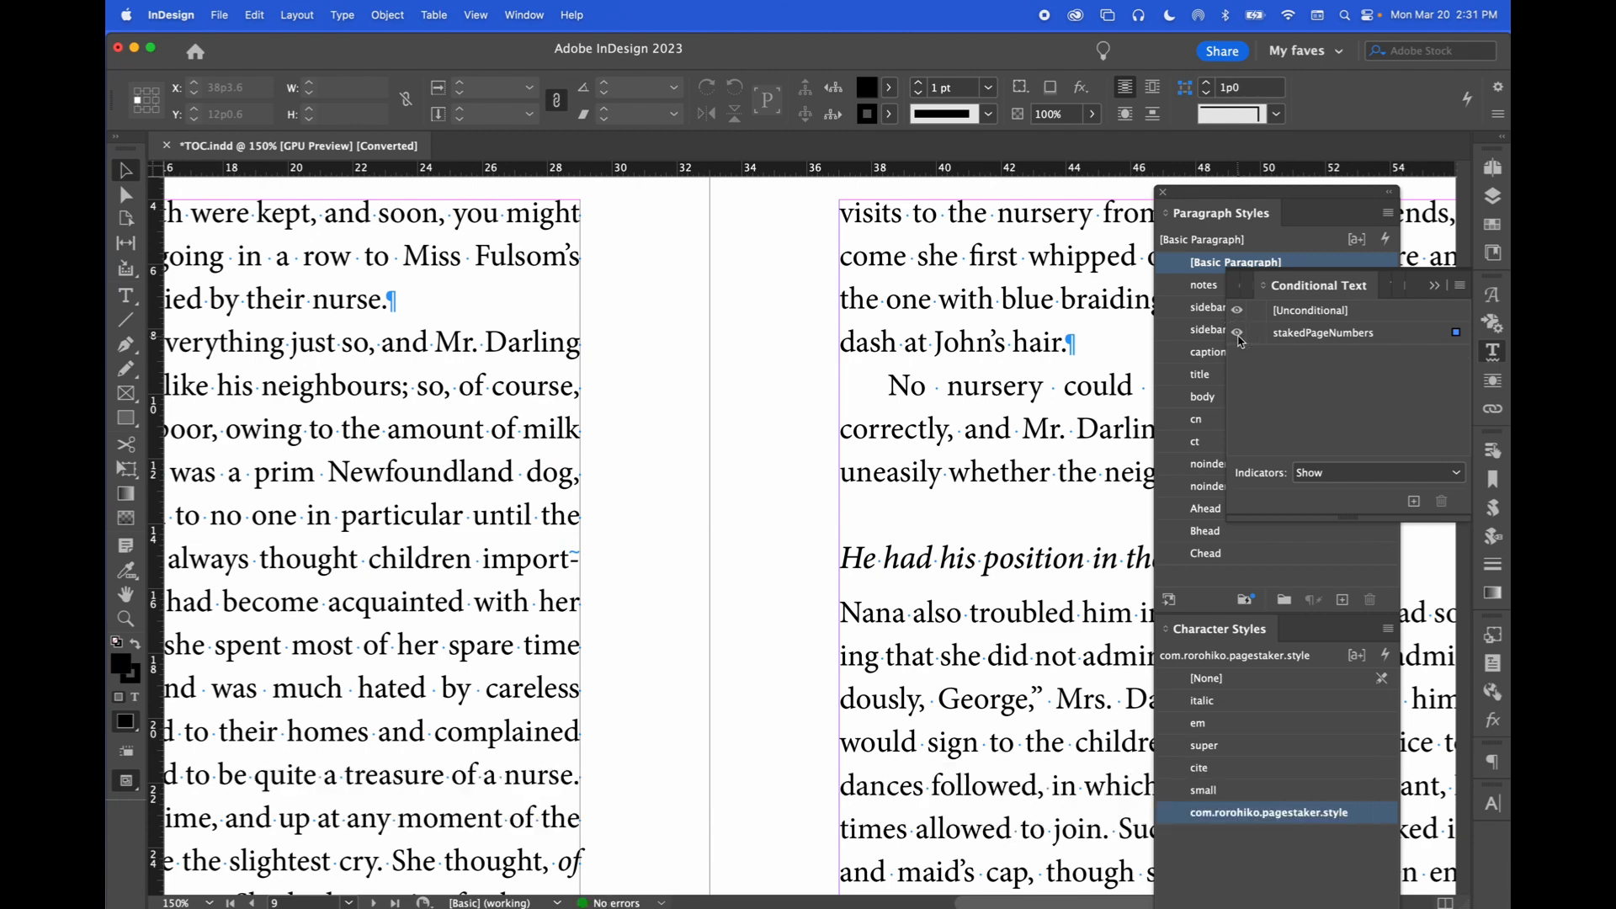
Make the stakedPageNumbers condition visible and put the text cursor on the page marker just before "visits" to inspect it
{"action": "left_click", "coordinate": [1238, 334]}
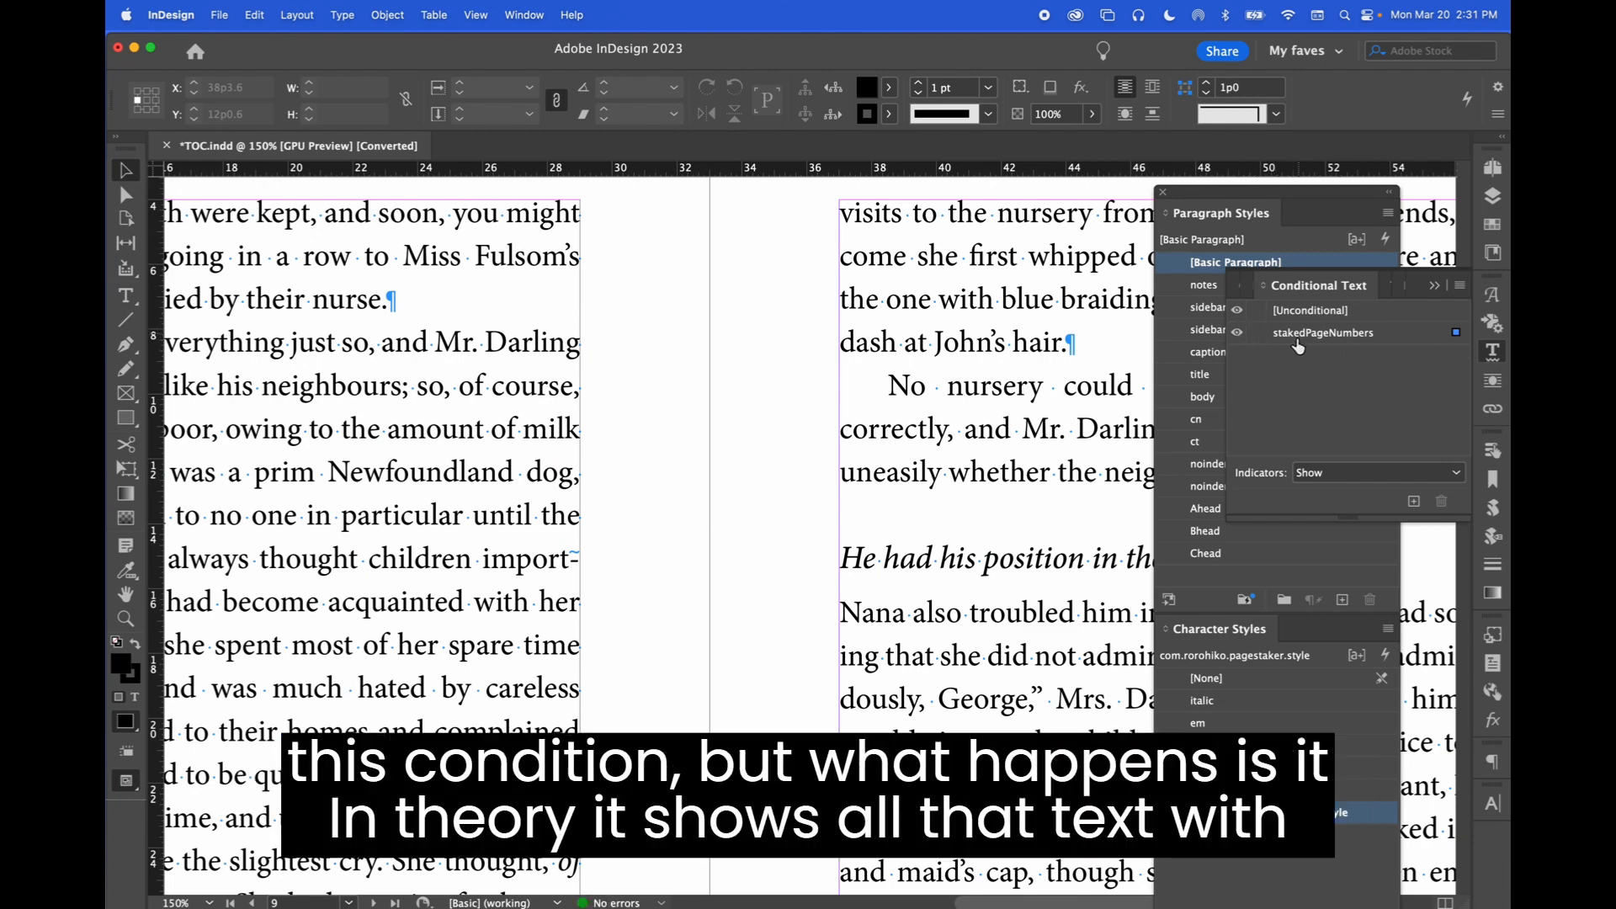
{"action": "double_click", "coordinate": [855, 220]}
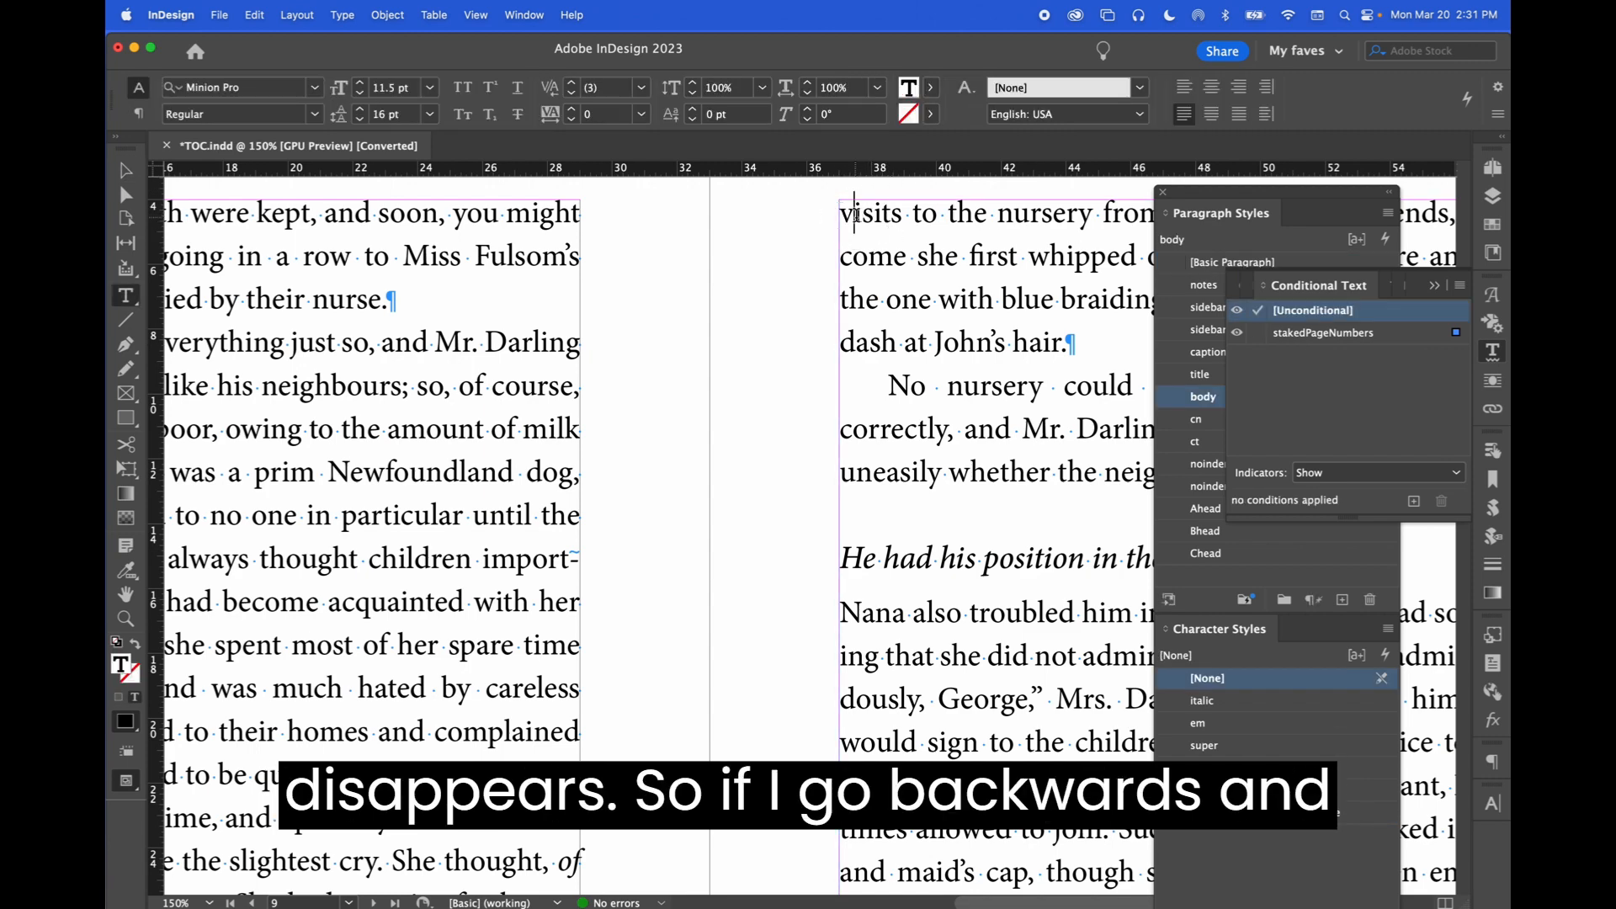
{"action": "key", "text": "Left"}
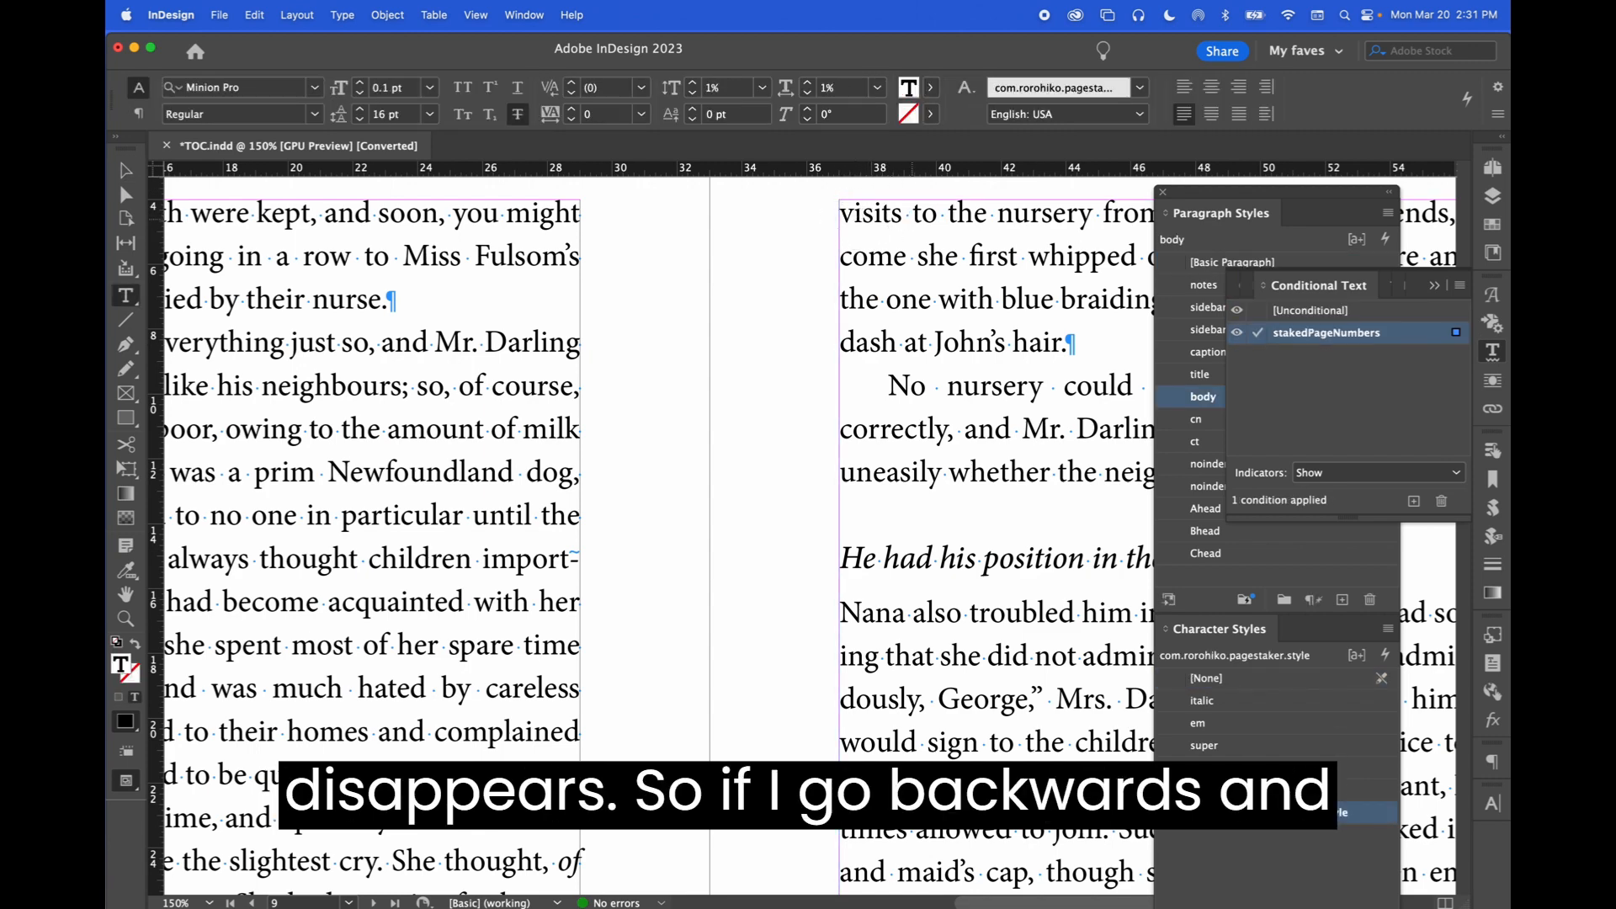
{"action": "scroll", "coordinate": [915, 223], "scroll_direction": "down", "scroll_amount": 7}
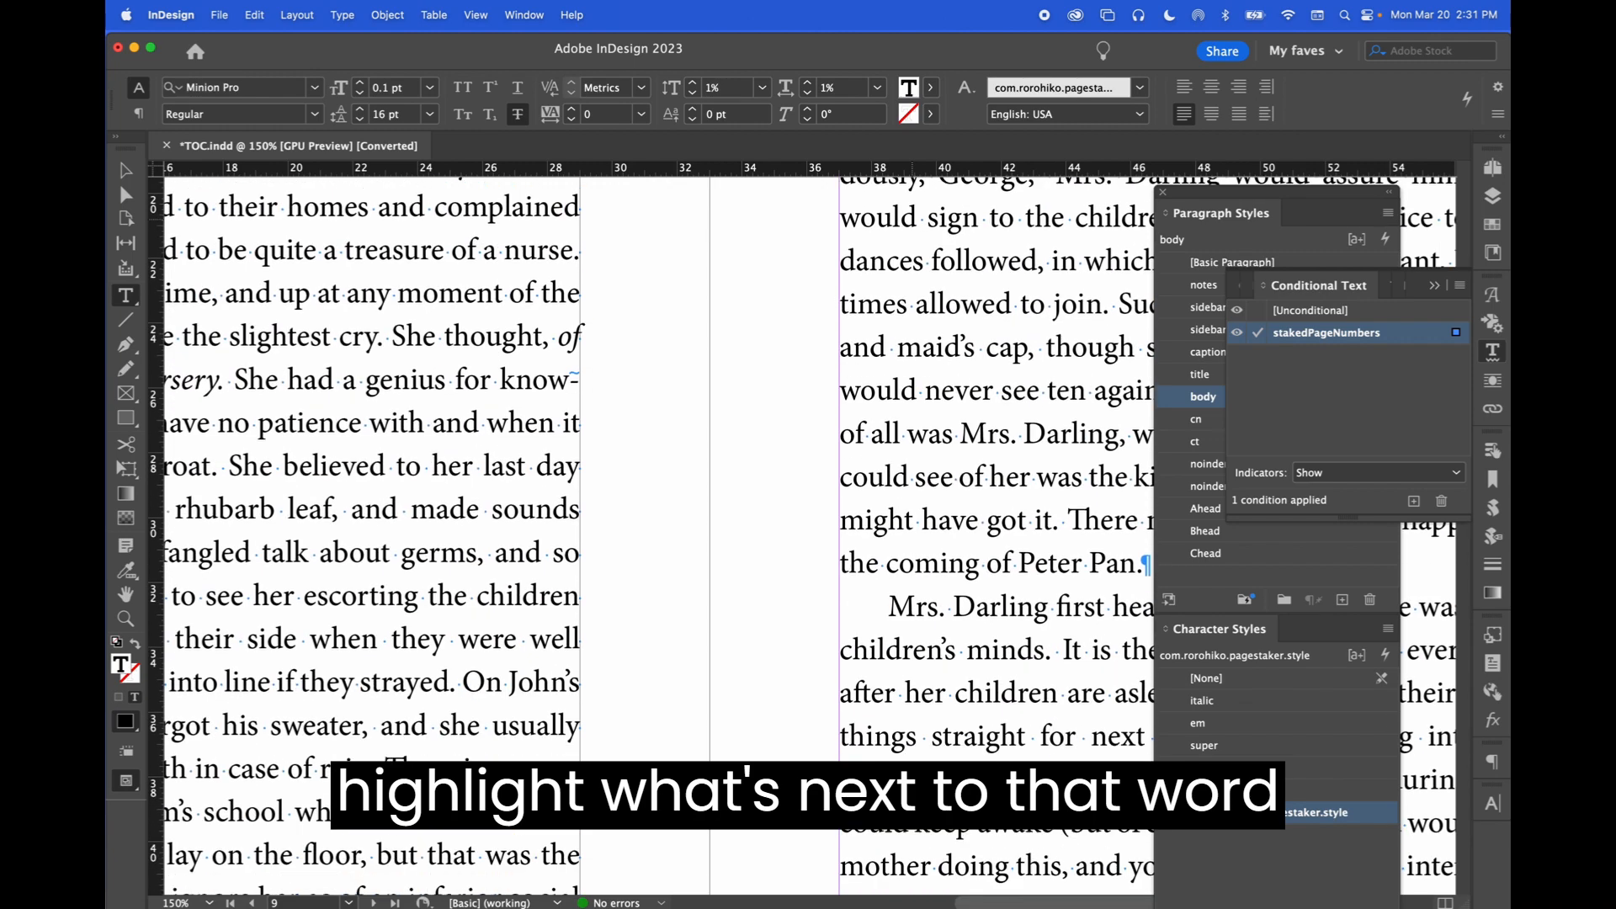
{"action": "scroll", "coordinate": [914, 223], "scroll_direction": "up", "scroll_amount": 7}
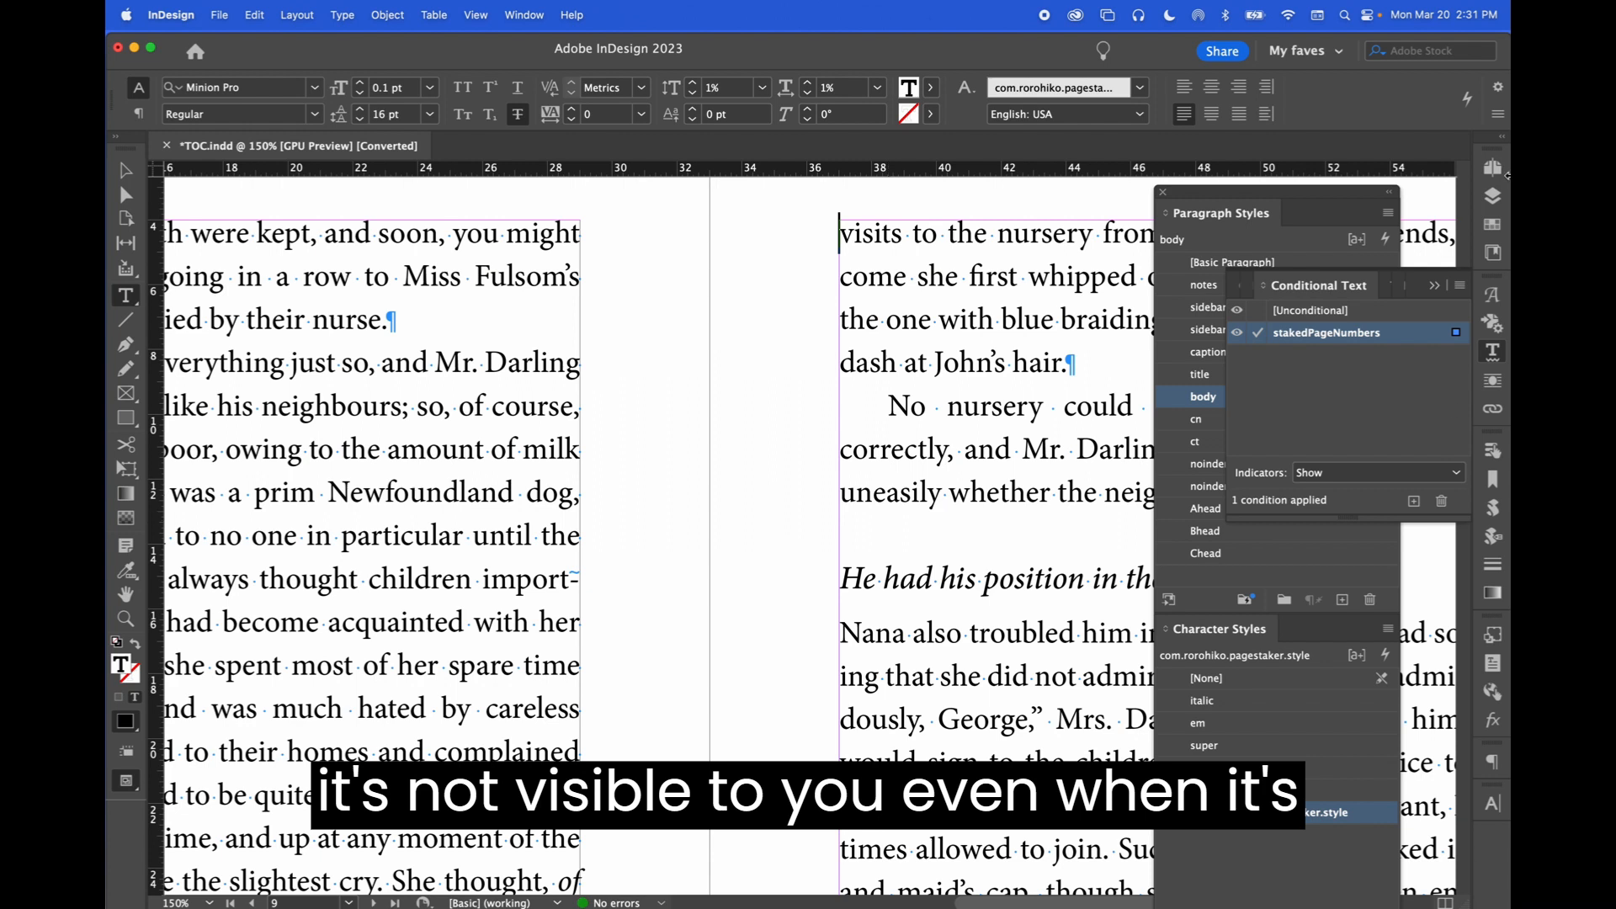
Hide the stakedPageNumbers condition in the Conditional Text panel and scroll through the page text
{"action": "left_click", "coordinate": [1237, 334]}
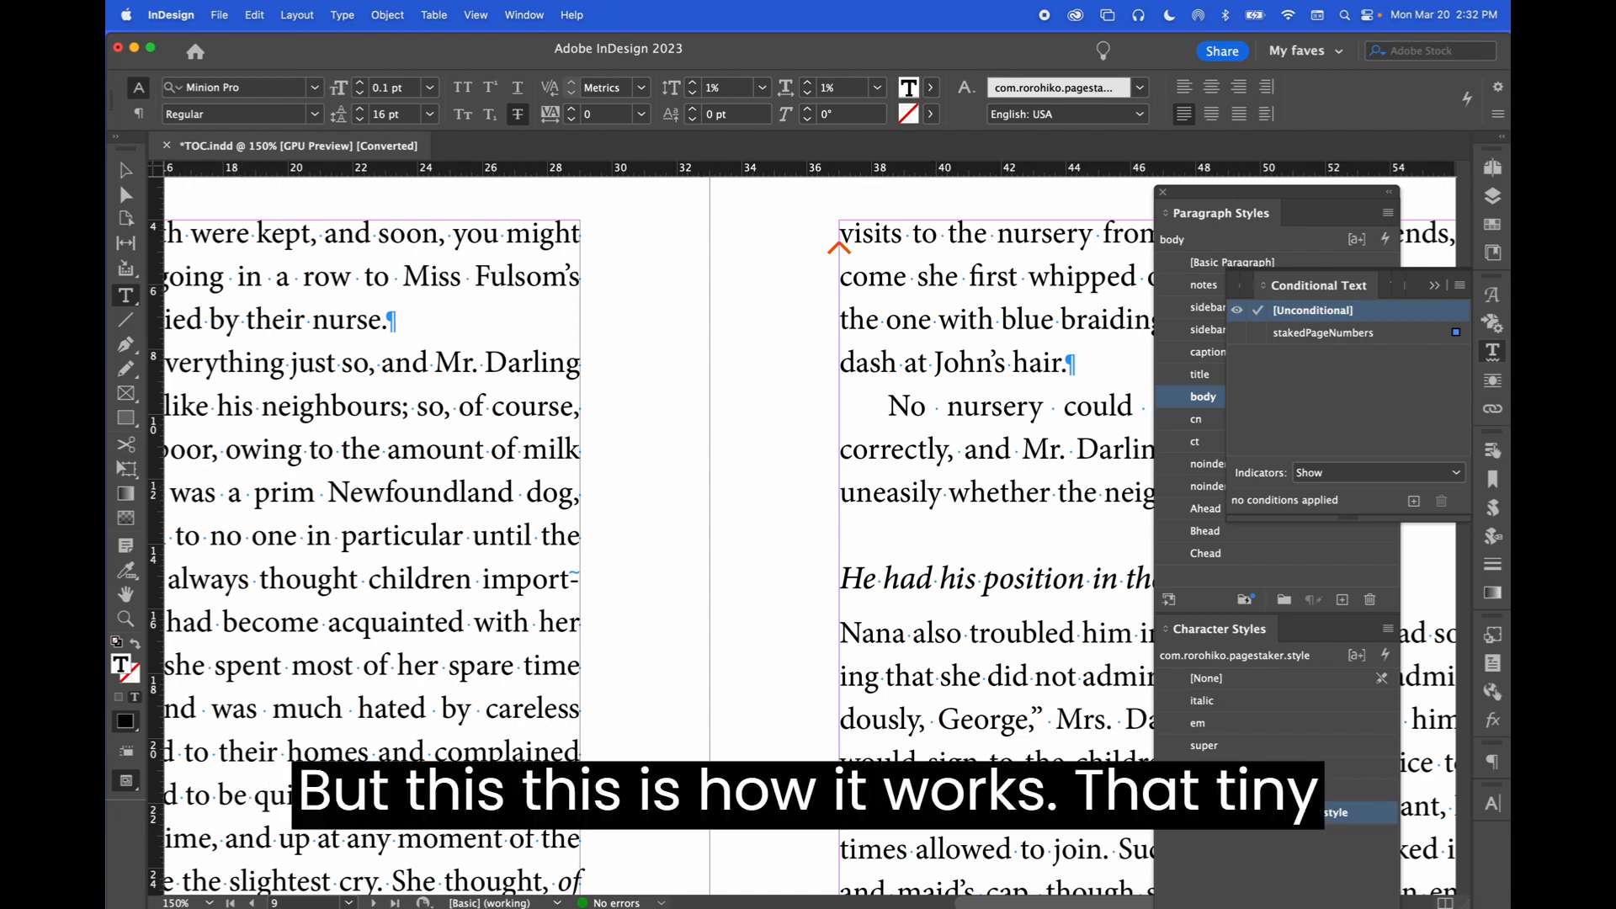
{"action": "scroll", "coordinate": [176, 635], "scroll_direction": "down", "scroll_amount": 5}
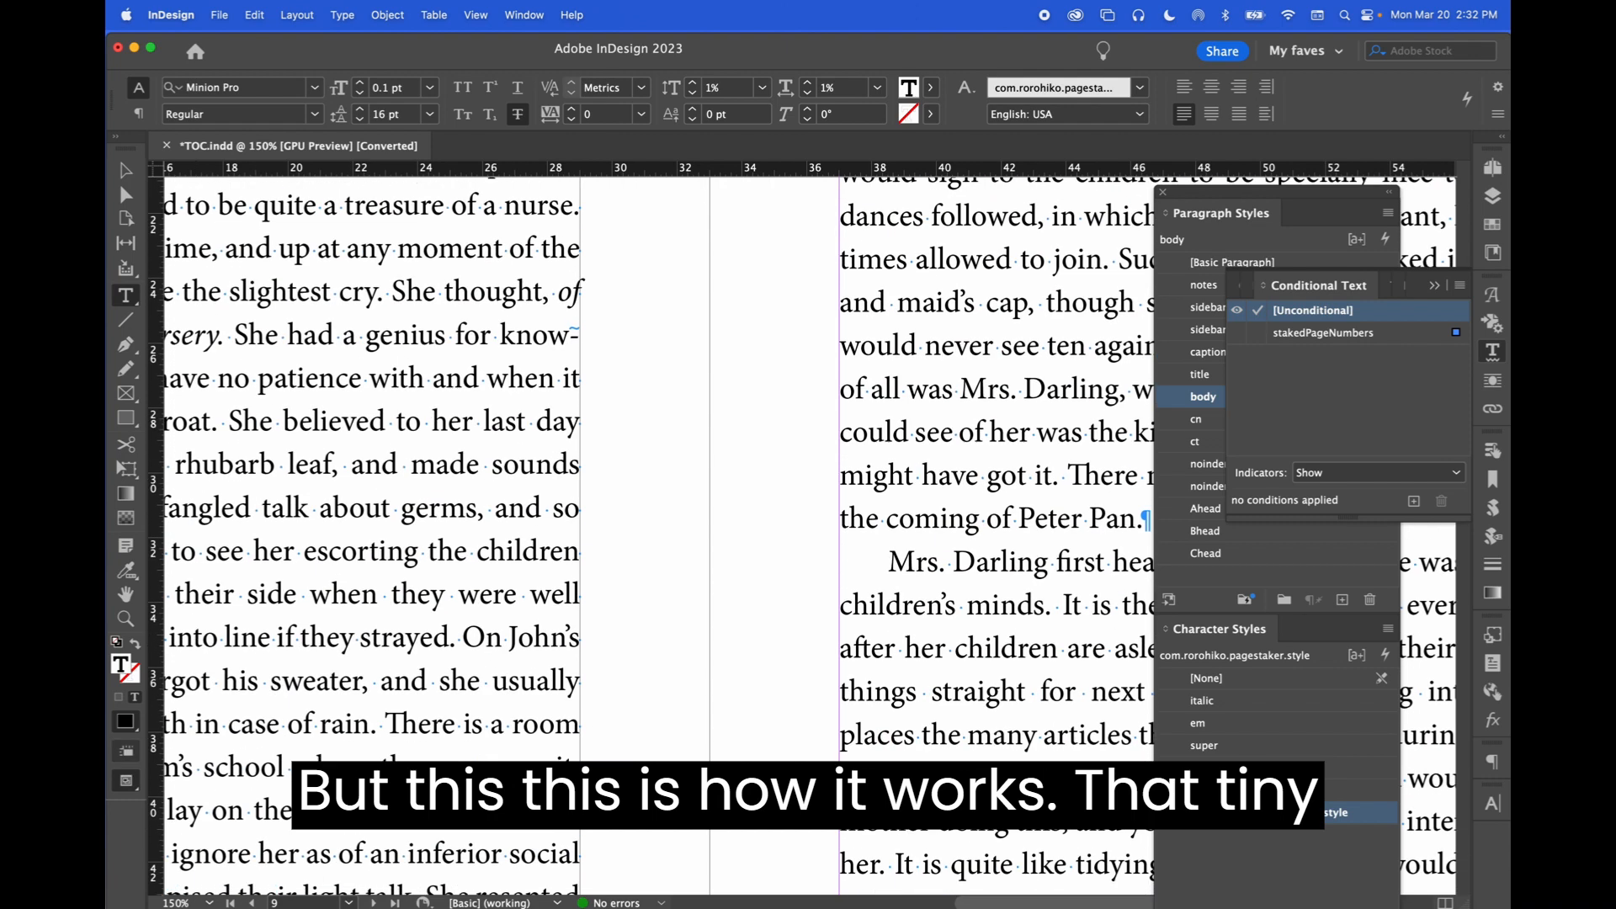